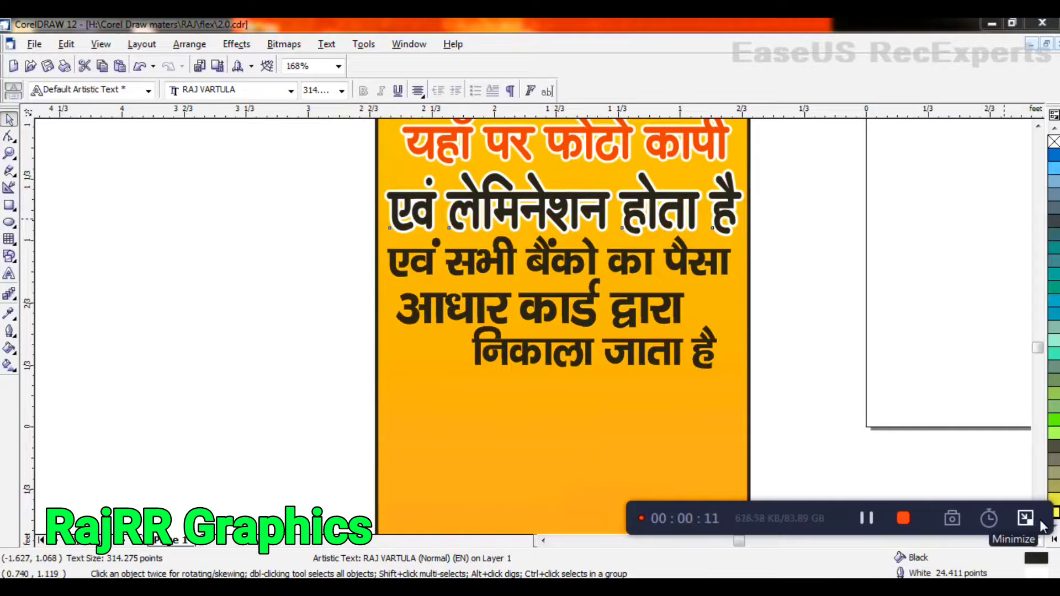
# Step: Fill the text line "एवं लेमिनेशन होता है" with Sky Blue
pyautogui.click(1054, 540)
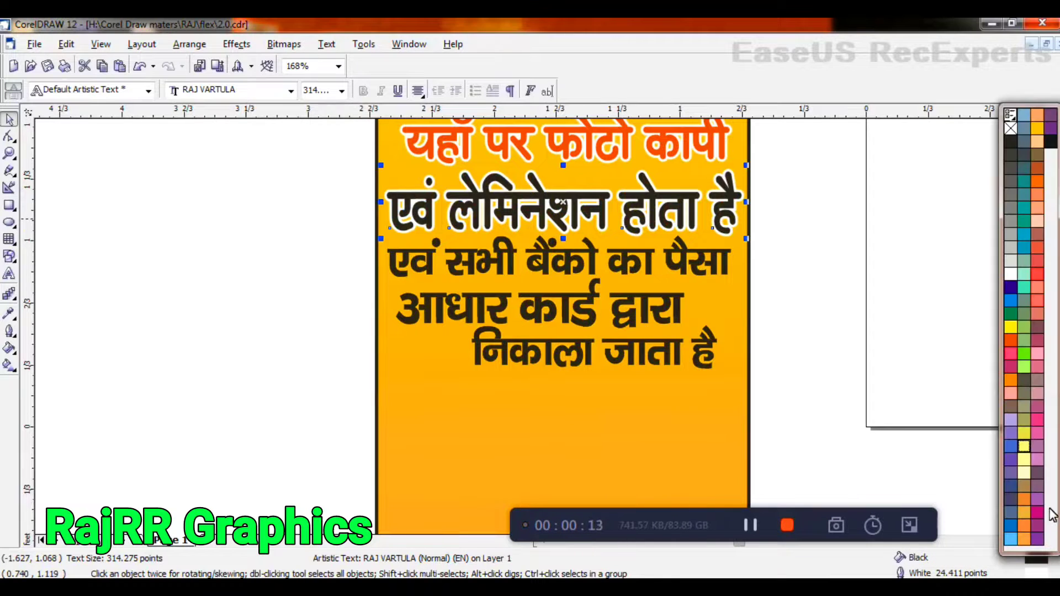
pyautogui.click(1010, 533)
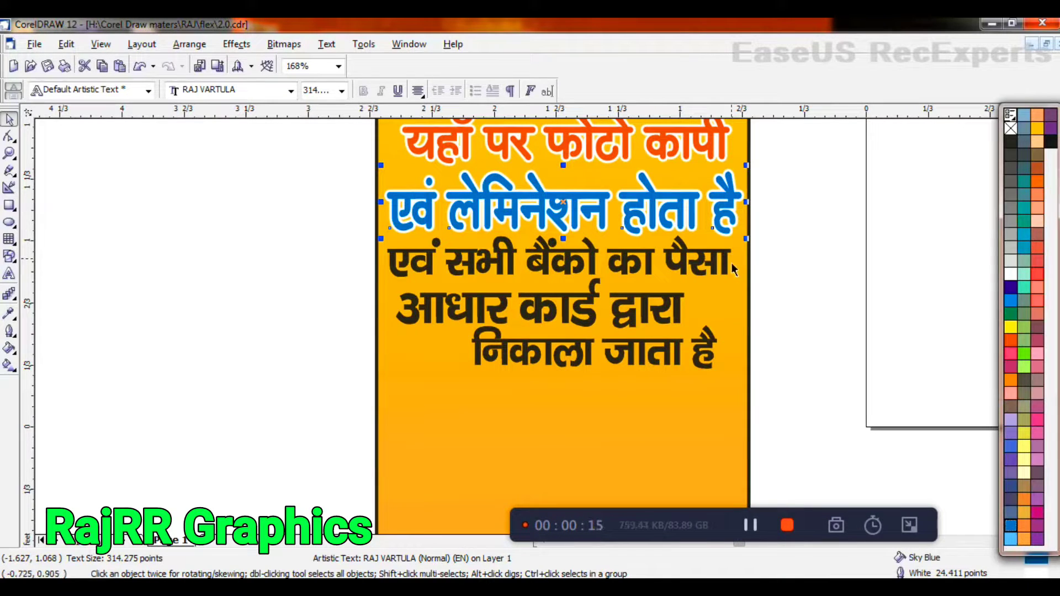
# Step: Give the line "एवं सभी बैंको का पैसा" a 24 pt outline placed behind the fill and scaled with the image
pyautogui.click(701, 269)
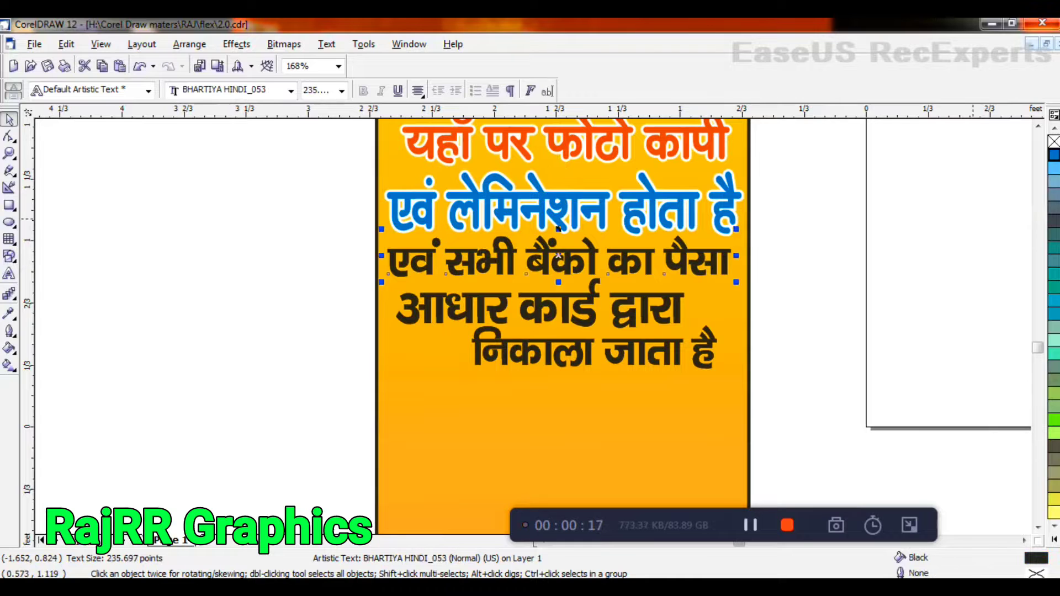
pyautogui.press('F12')
pyautogui.click(441, 224)
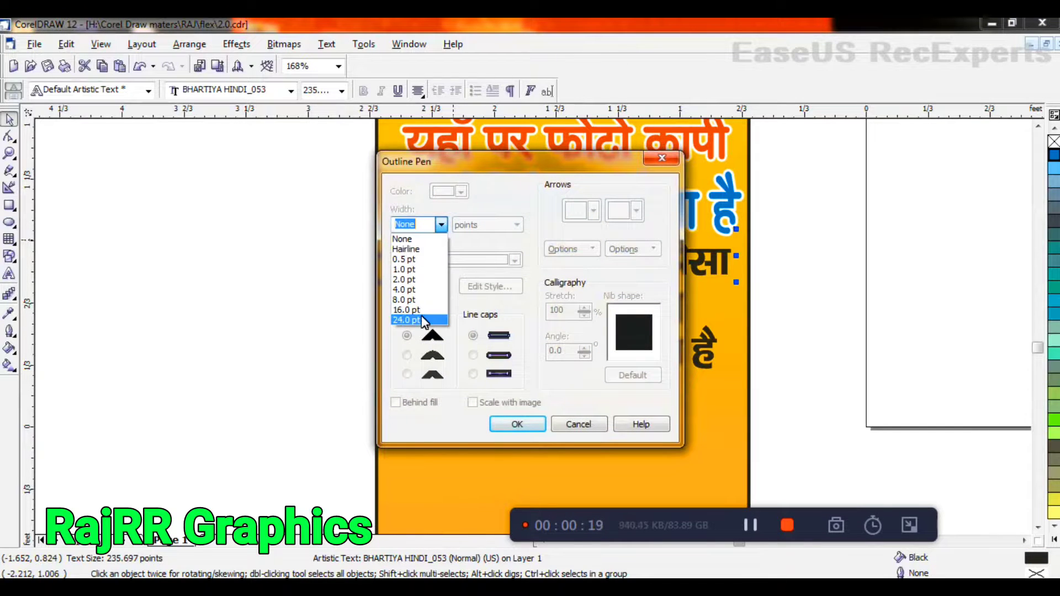
pyautogui.click(412, 319)
pyautogui.click(395, 402)
pyautogui.click(473, 402)
pyautogui.click(508, 424)
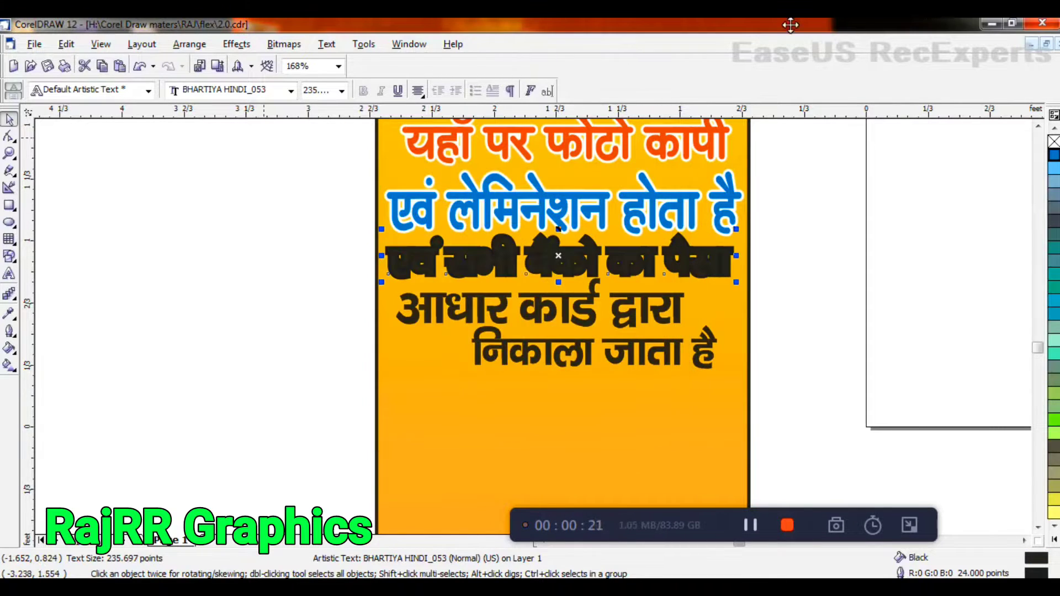
# Step: Colour the line "एवं सभी बैंको का पैसा" with a Green fill and a White outline
pyautogui.click(1054, 541)
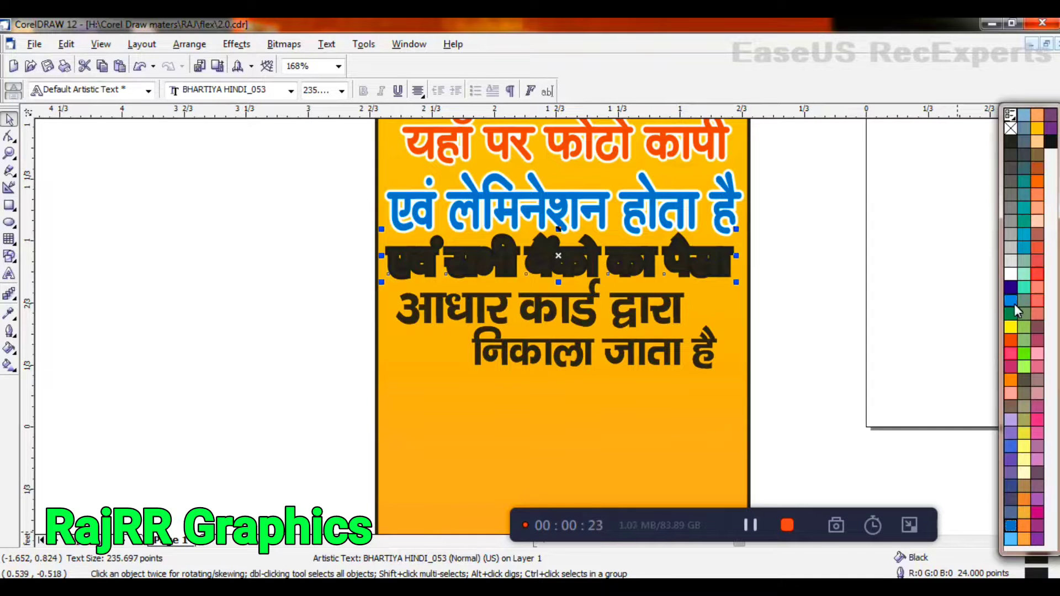
pyautogui.click(1010, 273)
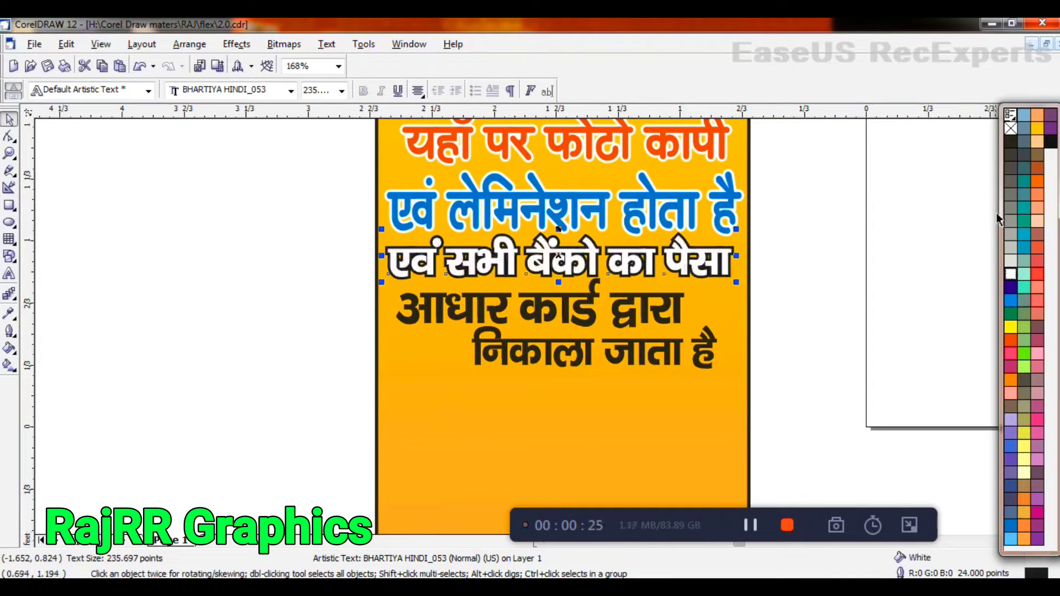
pyautogui.click(1012, 314)
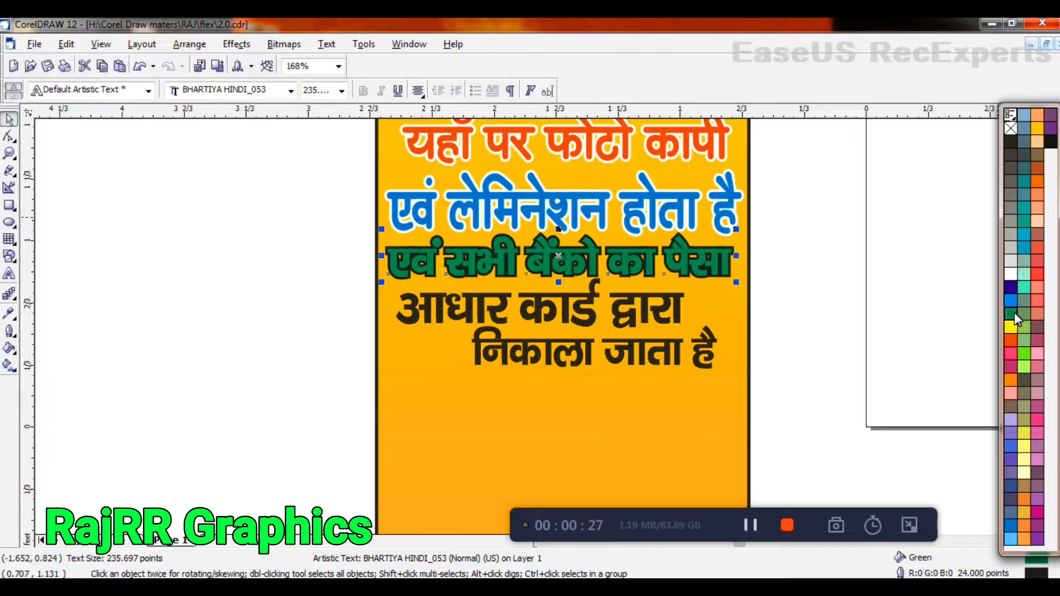
pyautogui.rightClick(1013, 274)
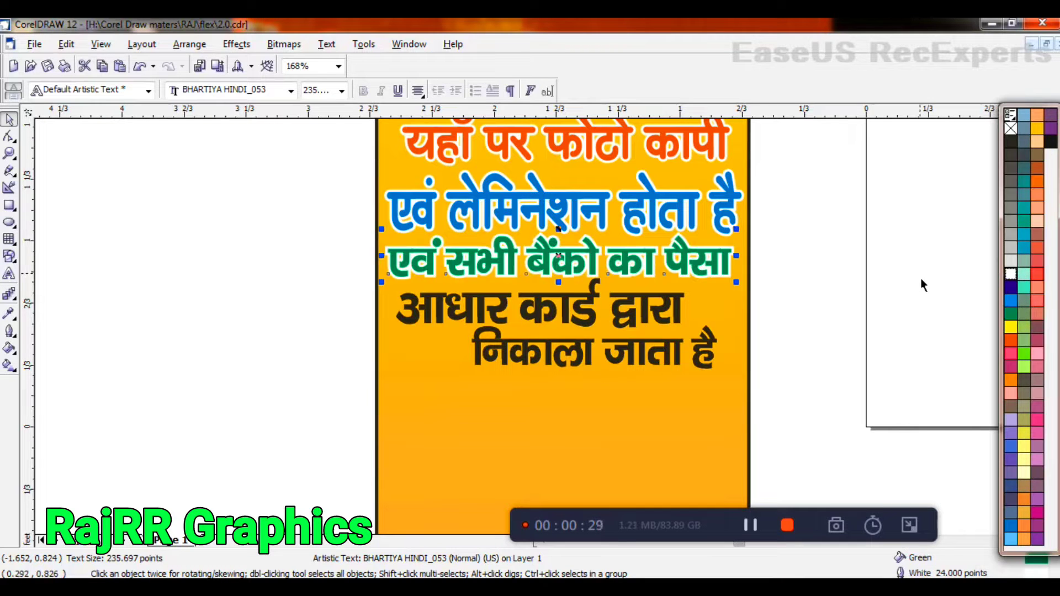
# Step: Apply a 24 pt outline to the line "आधार कार्ड द्वारा"
pyautogui.click(631, 325)
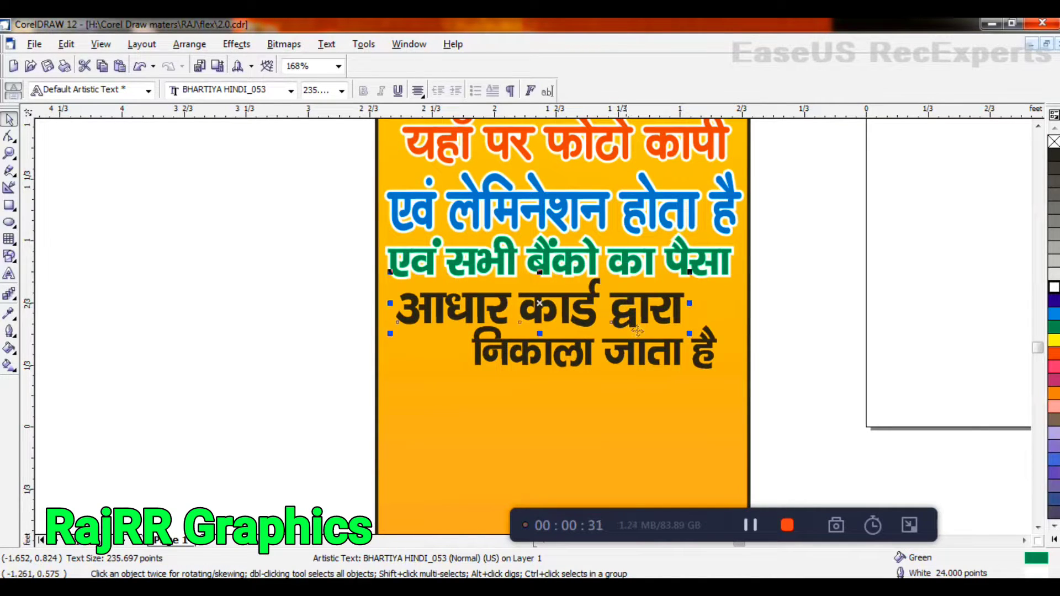
pyautogui.press('F12')
pyautogui.click(441, 224)
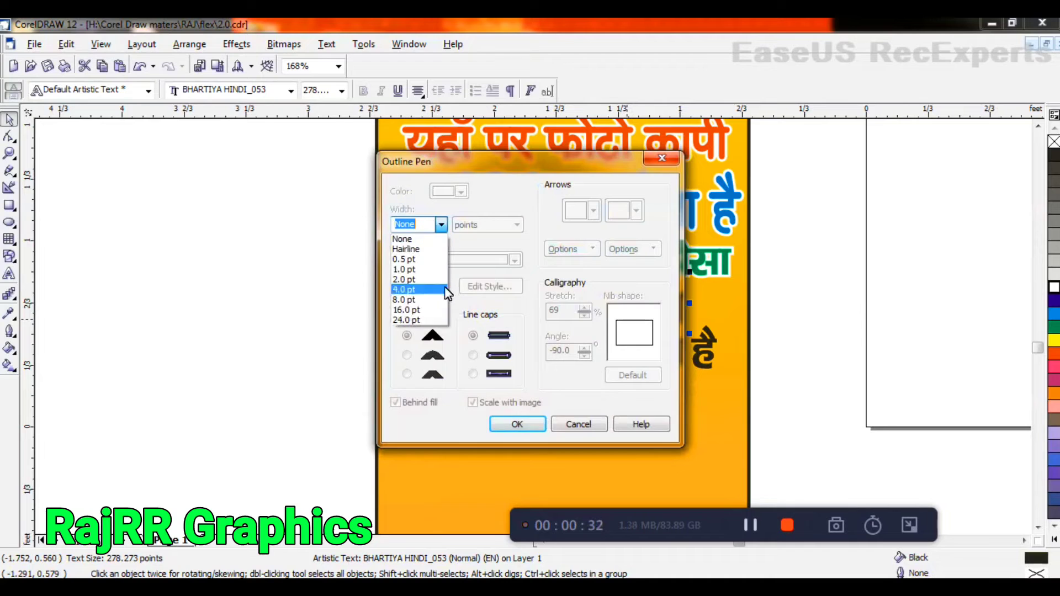
pyautogui.click(429, 320)
pyautogui.click(527, 428)
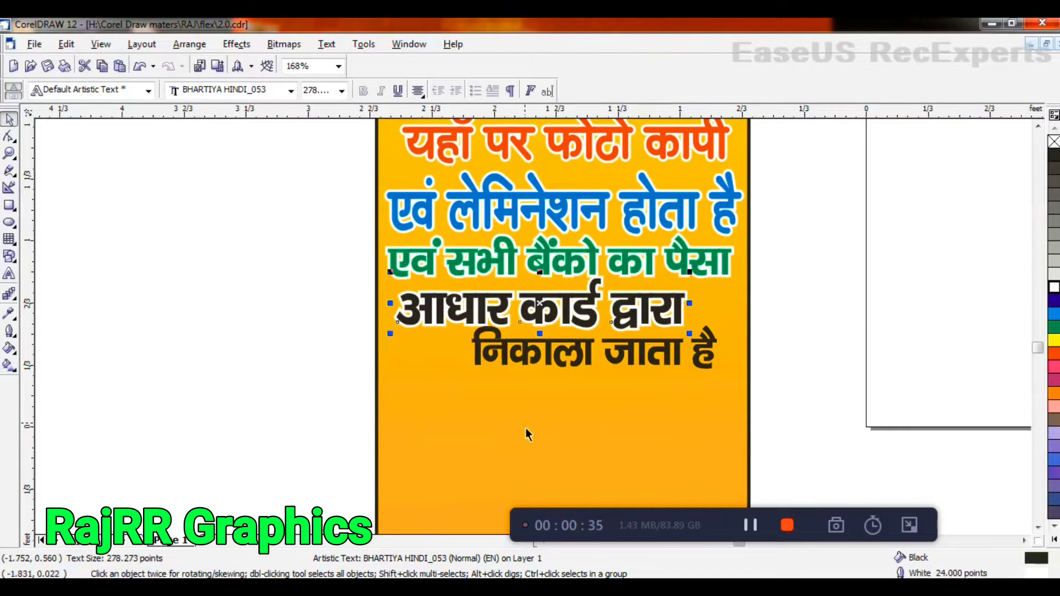
# Step: Colour the line "आधार कार्ड द्वारा" with a Blue fill and a White outline
pyautogui.click(1052, 542)
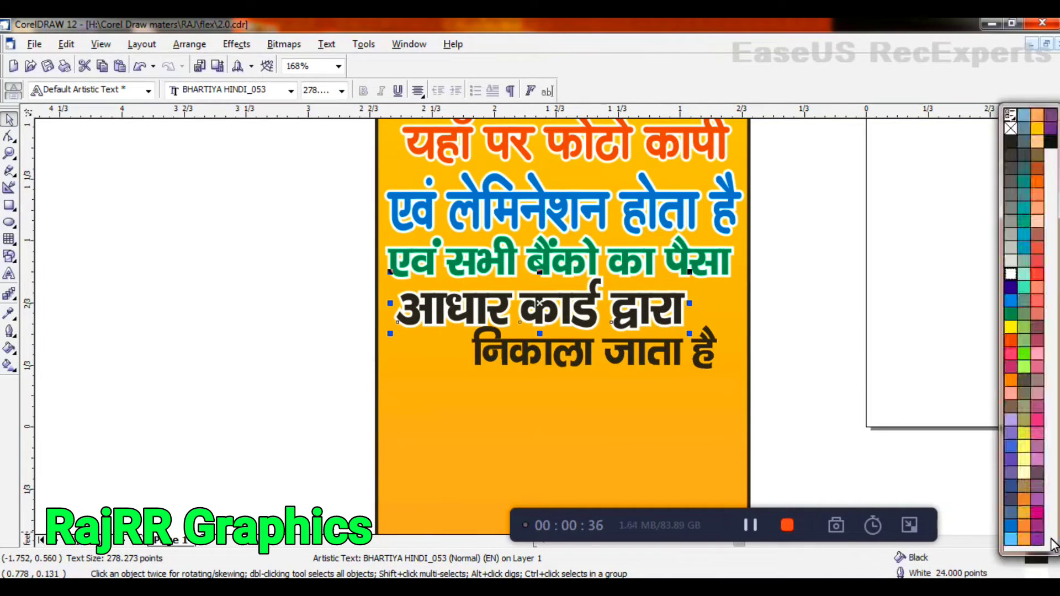
pyautogui.click(1025, 439)
pyautogui.click(1023, 460)
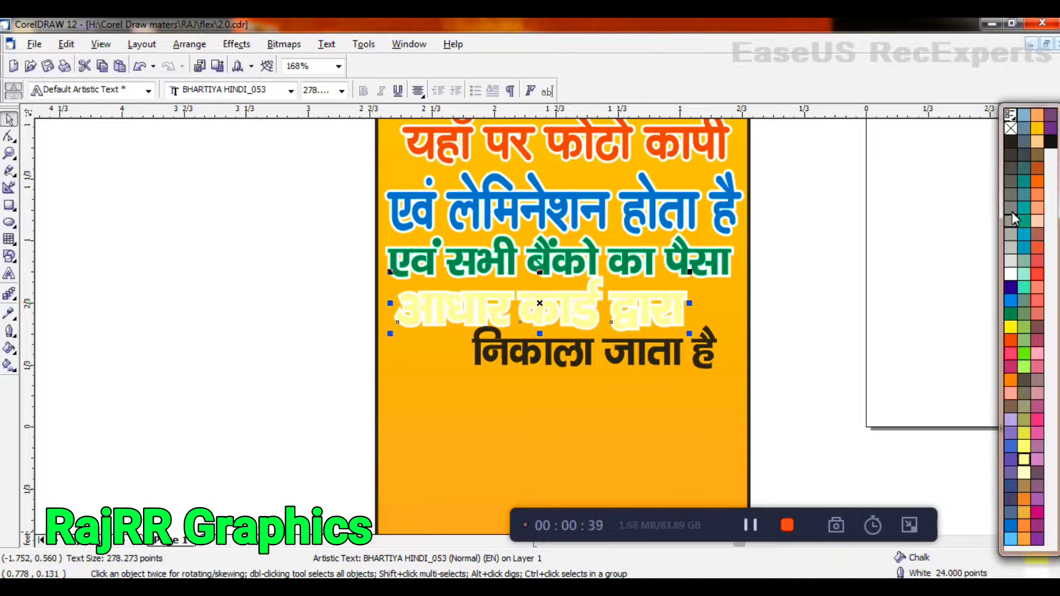
pyautogui.rightClick(1006, 138)
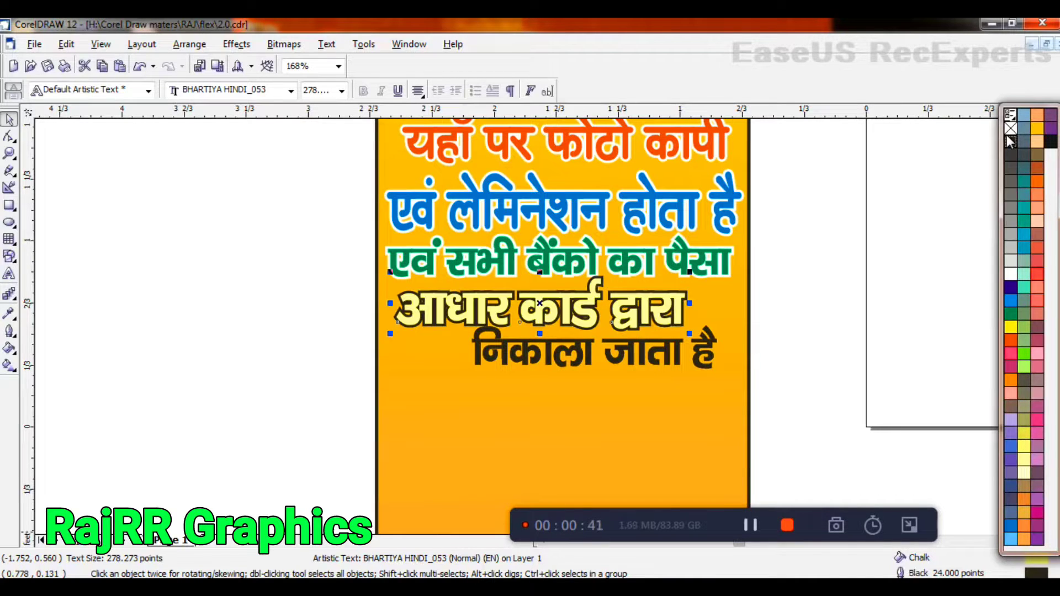
pyautogui.click(1009, 288)
pyautogui.rightClick(1009, 274)
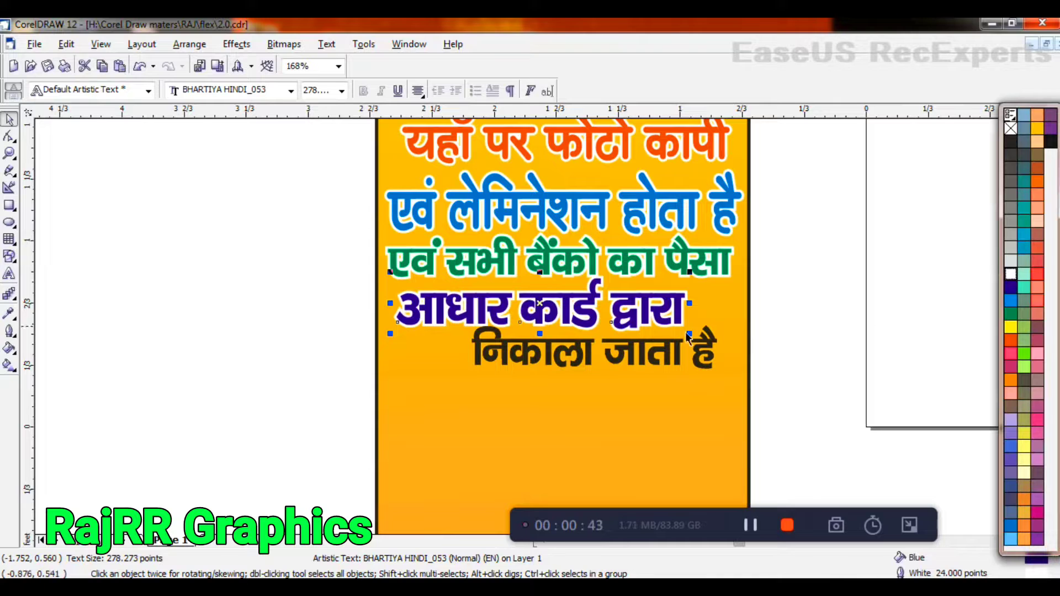
# Step: Move the lines "निकाला जाता है" and "आधार कार्ड द्वारा" slightly down to open up the line spacing
pyautogui.click(568, 360)
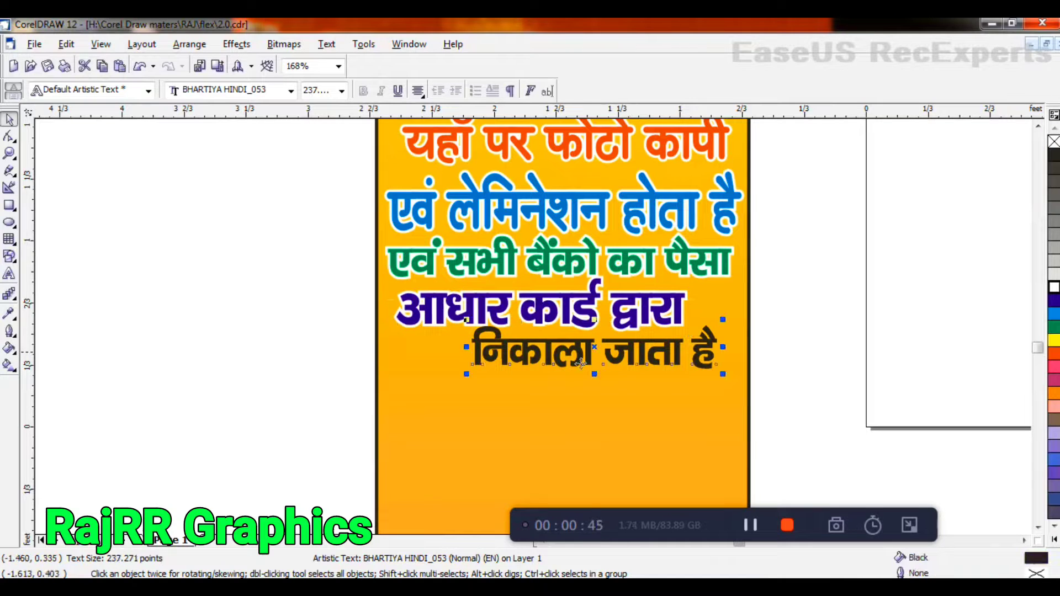
pyautogui.moveTo(610, 355); pyautogui.dragTo(608, 368)
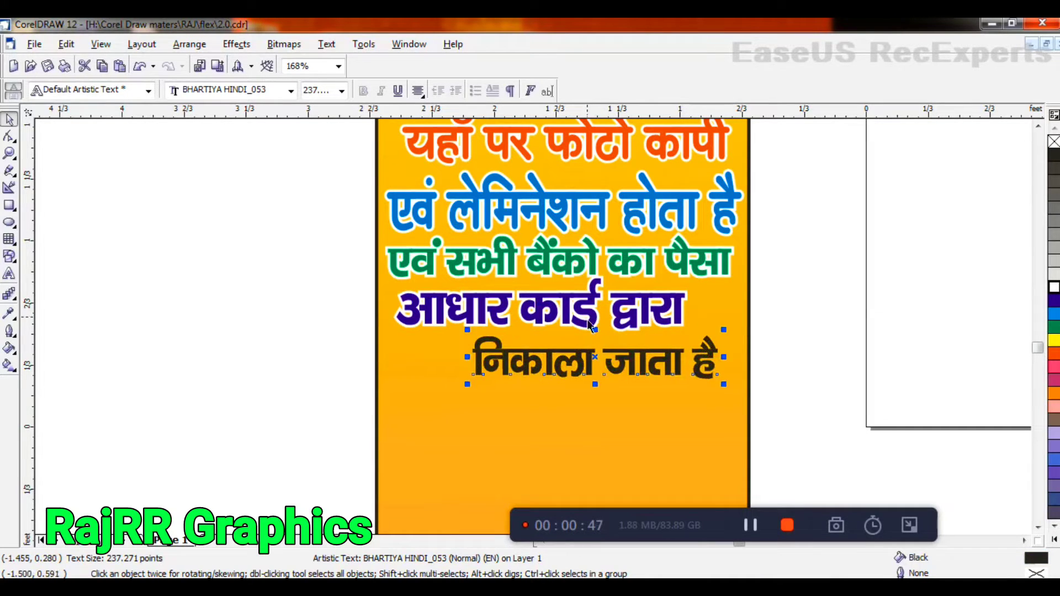
pyautogui.moveTo(598, 316); pyautogui.dragTo(603, 326)
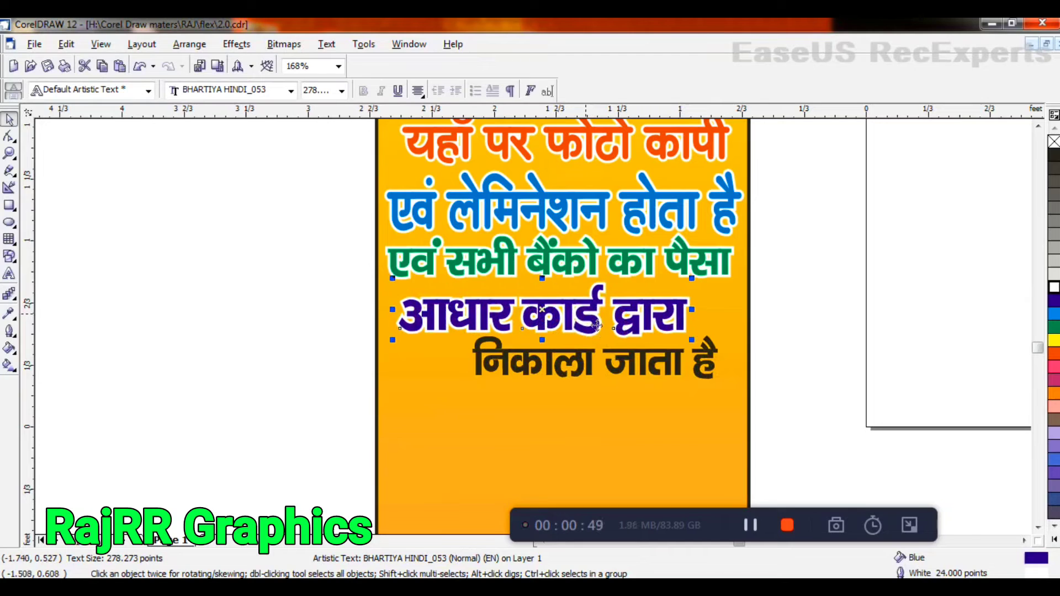
# Step: Try Yellow and Blue fills on the line "निकाला जाता है", settling on Purple
pyautogui.click(625, 372)
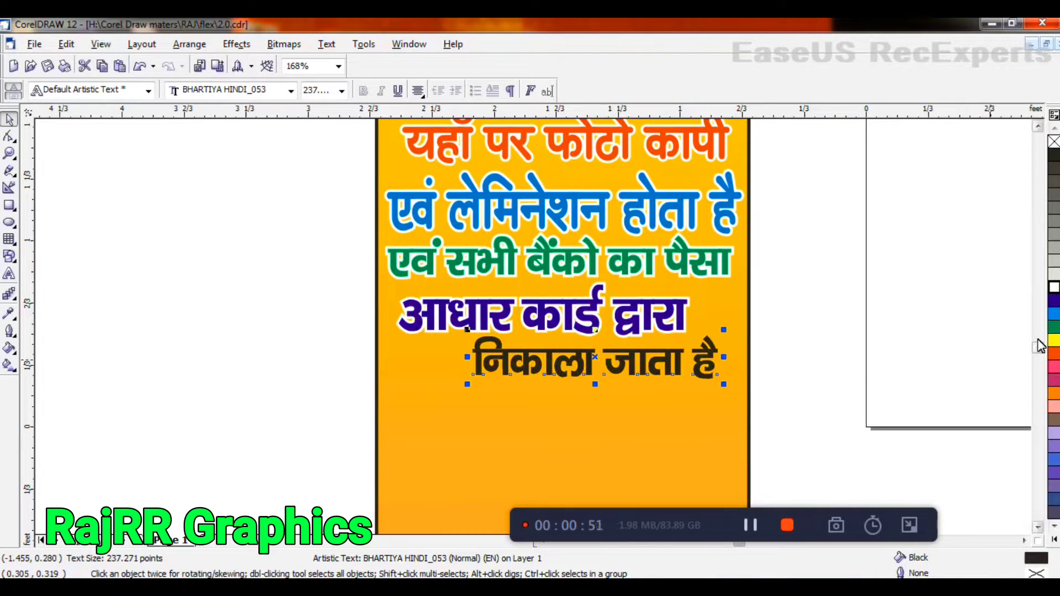
pyautogui.click(1053, 342)
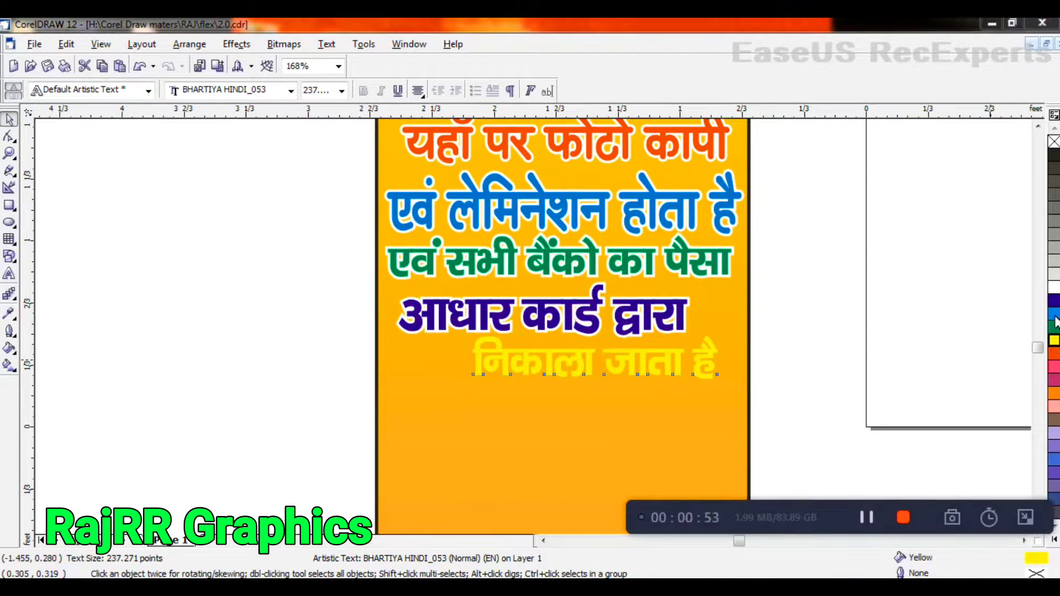
pyautogui.click(1053, 300)
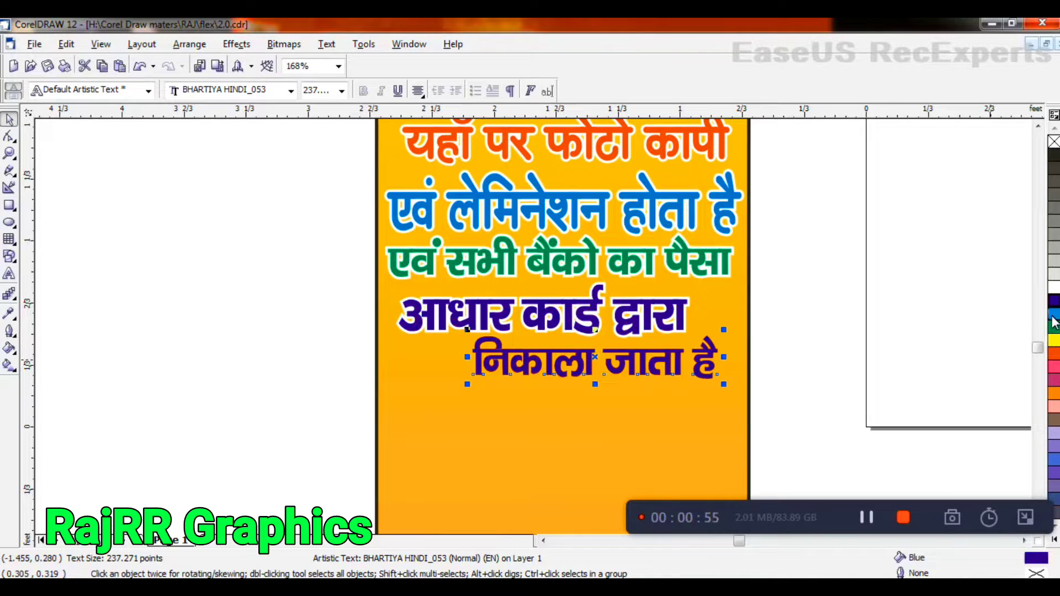
pyautogui.click(1053, 353)
pyautogui.click(1053, 381)
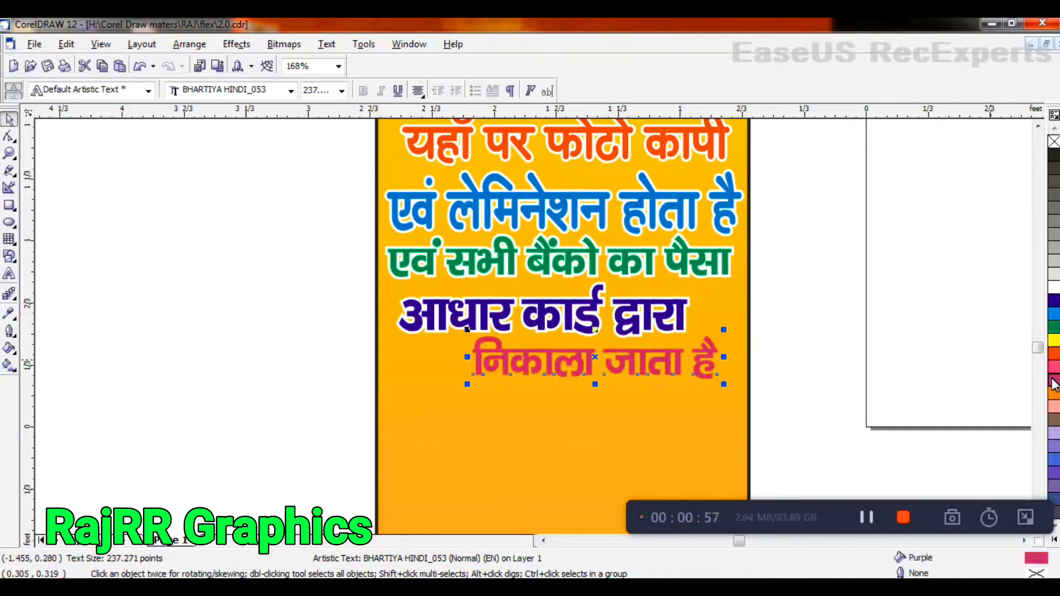
# Step: Give "निकाला जाता है" a White 24 pt outline behind the fill that scales with the image
pyautogui.rightClick(1053, 288)
pyautogui.press('F12')
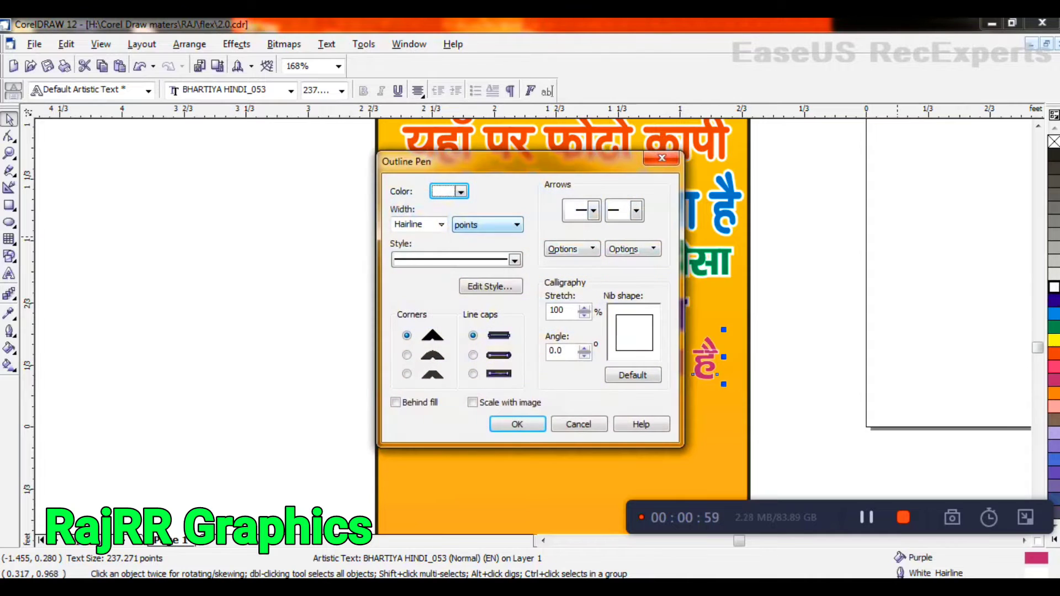
pyautogui.click(483, 406)
pyautogui.click(519, 422)
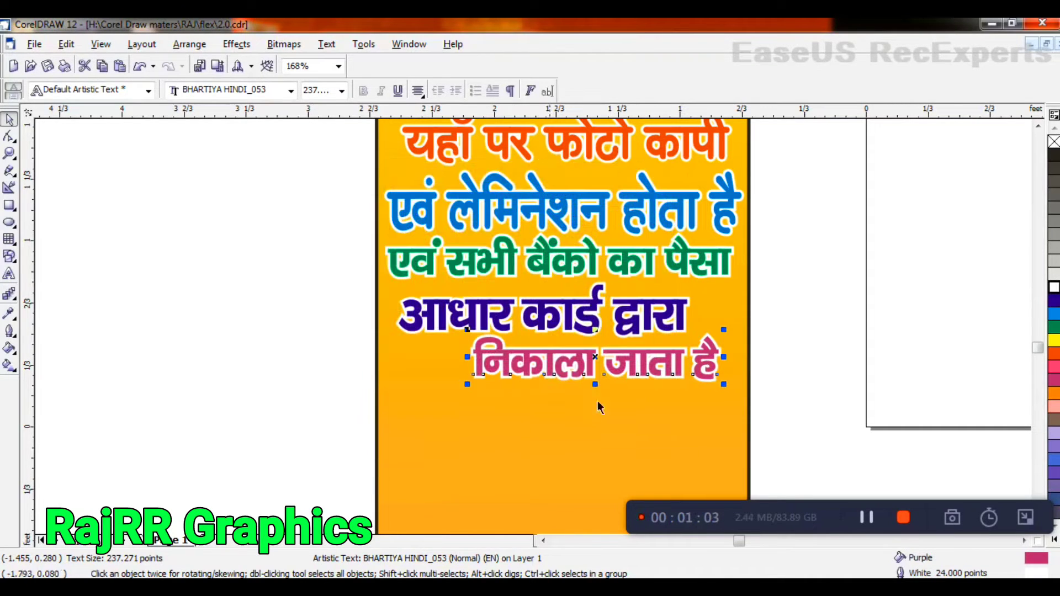
# Step: Try Orange, Pink, Light Yellow and Pale Yellow fills on the line "निकाला जाता है"
pyautogui.click(884, 294)
pyautogui.press('F4')
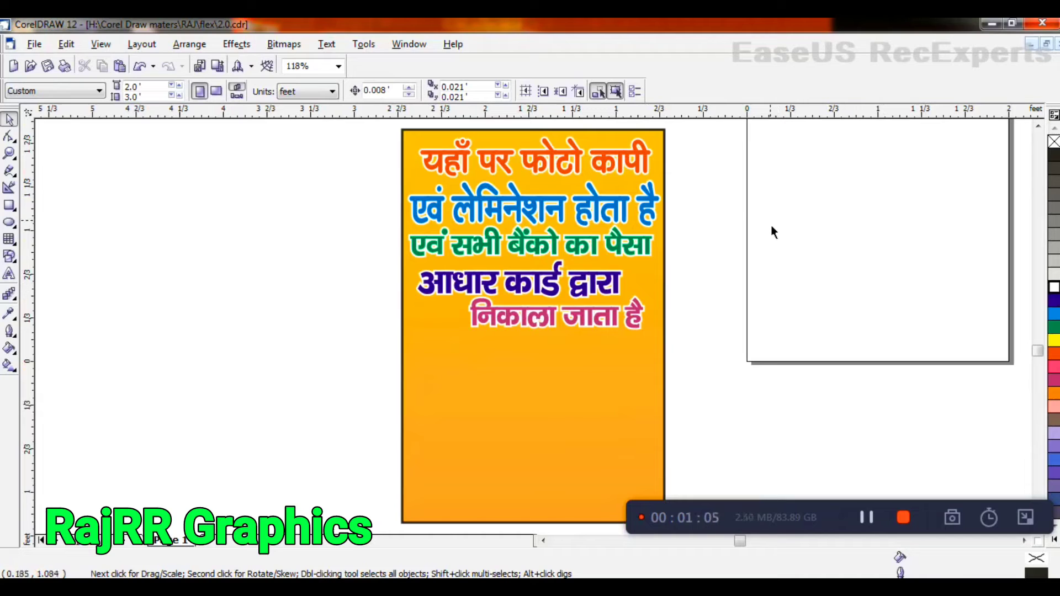
pyautogui.click(608, 318)
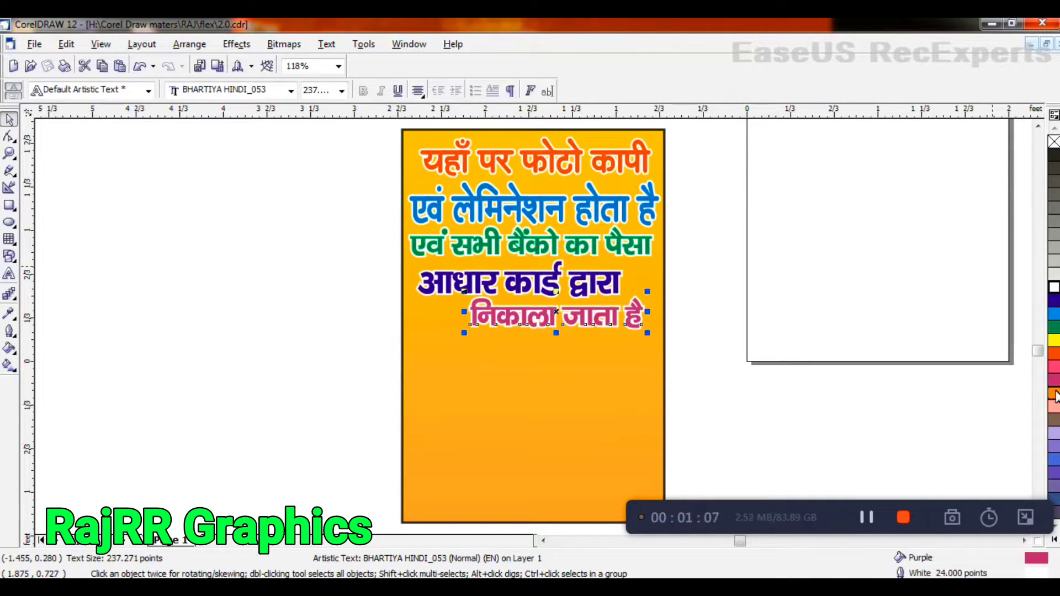
pyautogui.click(1053, 407)
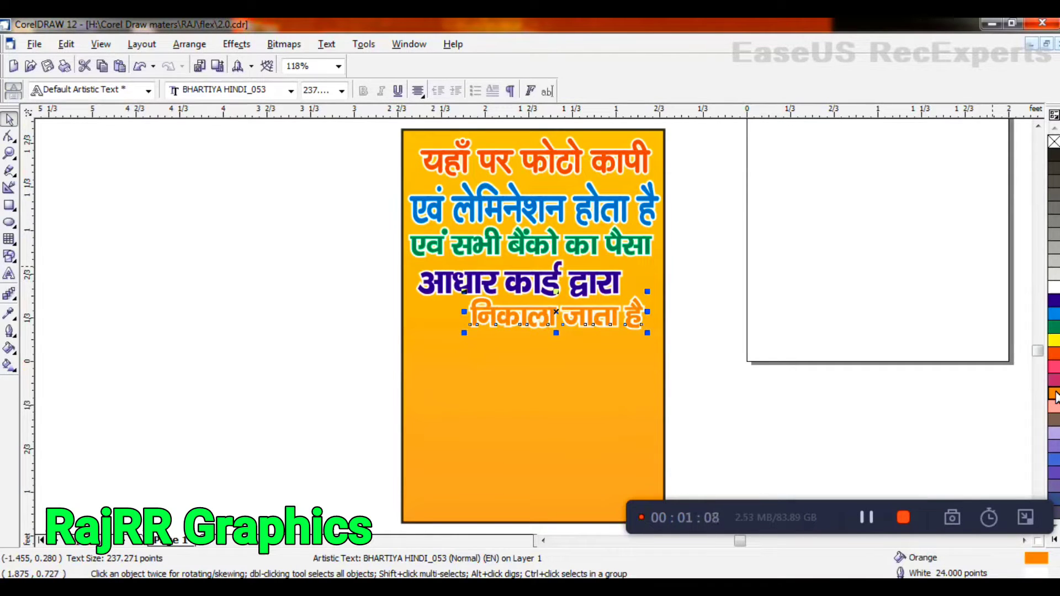
pyautogui.click(1047, 500)
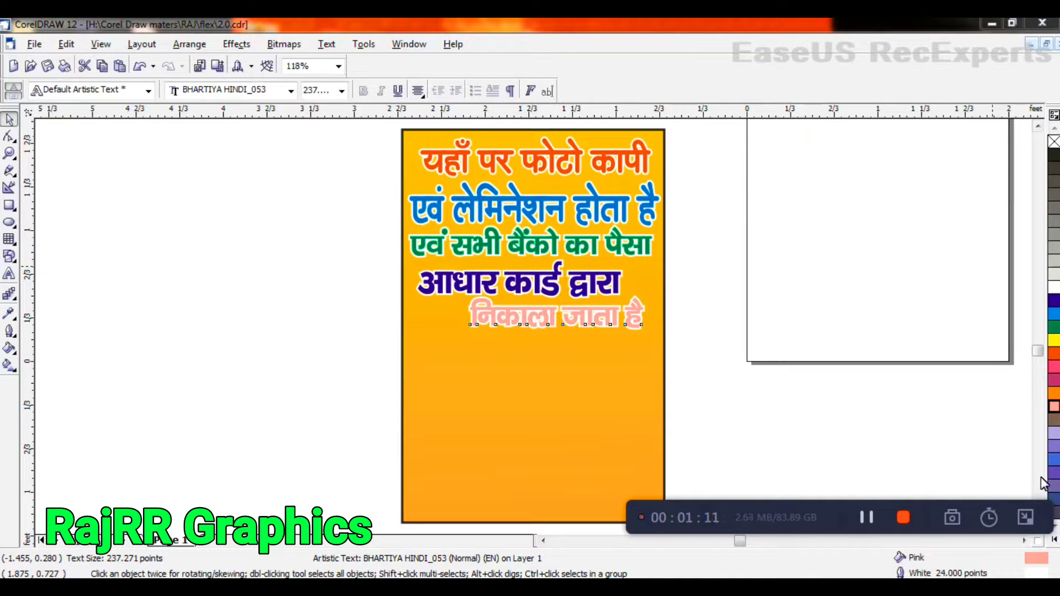
pyautogui.click(1053, 540)
pyautogui.click(1023, 447)
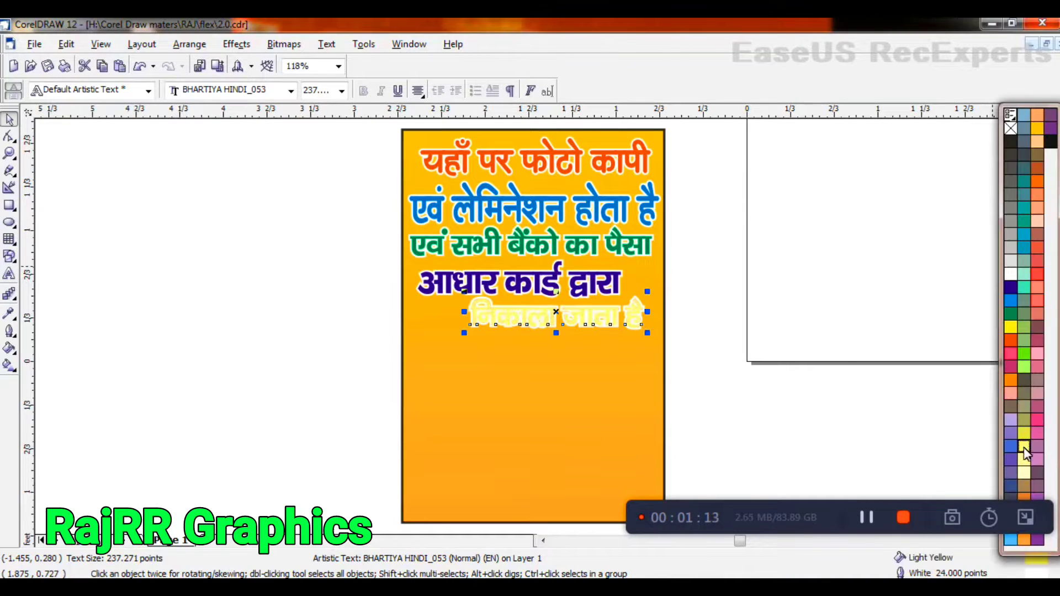
pyautogui.click(1025, 466)
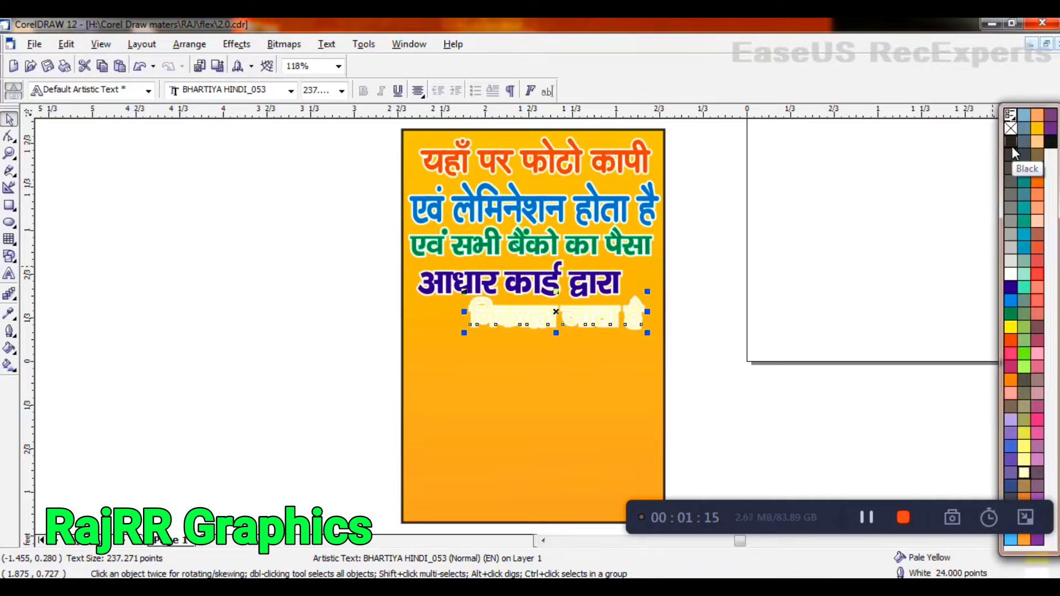
# Step: Replace the thick outline of "निकाला जाता है" with a Black hairline and fill the text with Yellow
pyautogui.rightClick(1010, 130)
pyautogui.click(1010, 289)
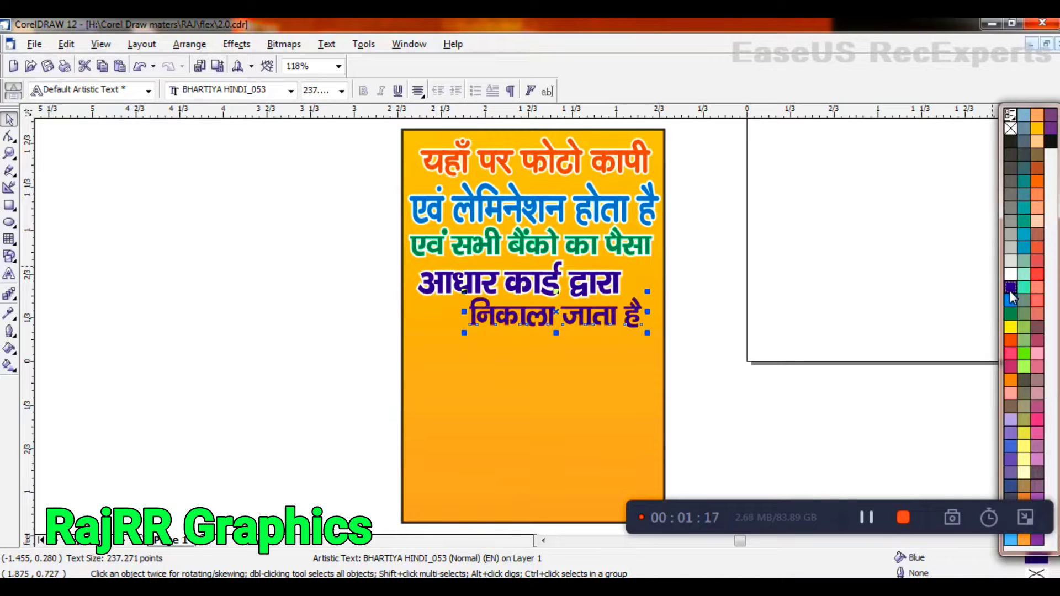
pyautogui.rightClick(1010, 274)
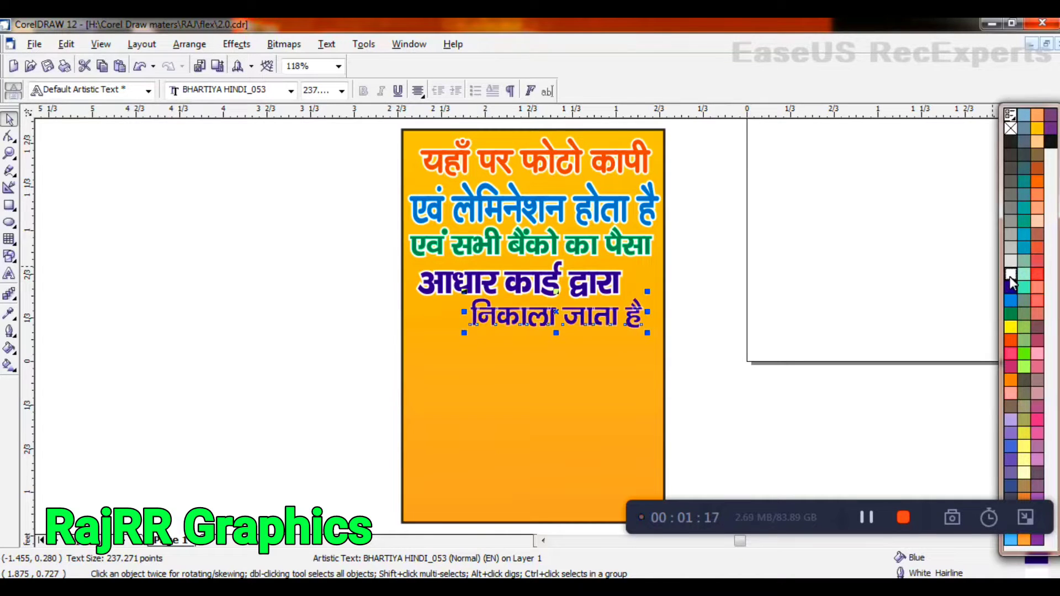
pyautogui.click(1011, 309)
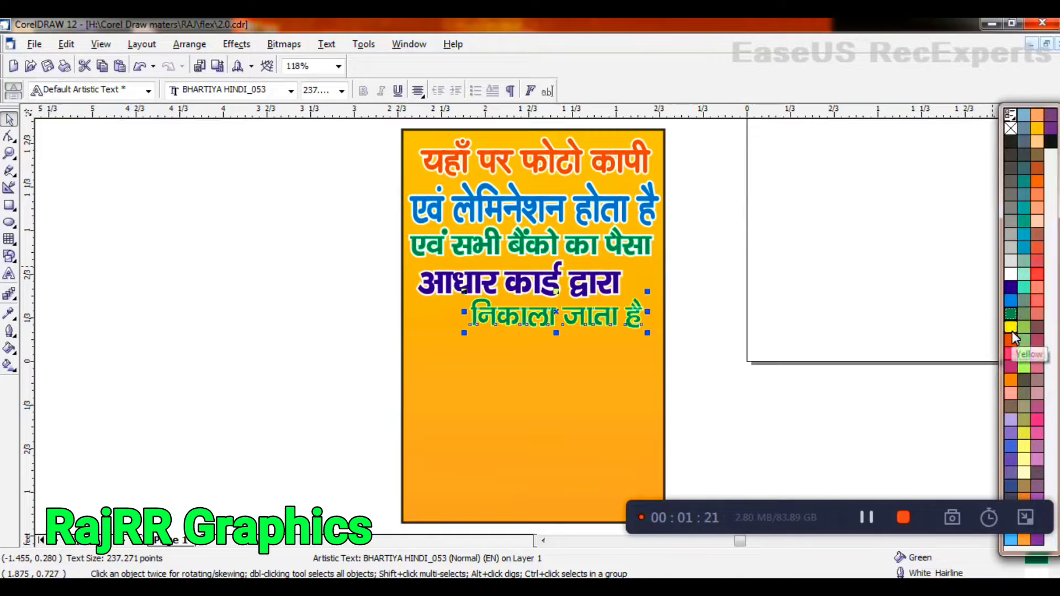
pyautogui.click(1011, 328)
pyautogui.rightClick(1007, 139)
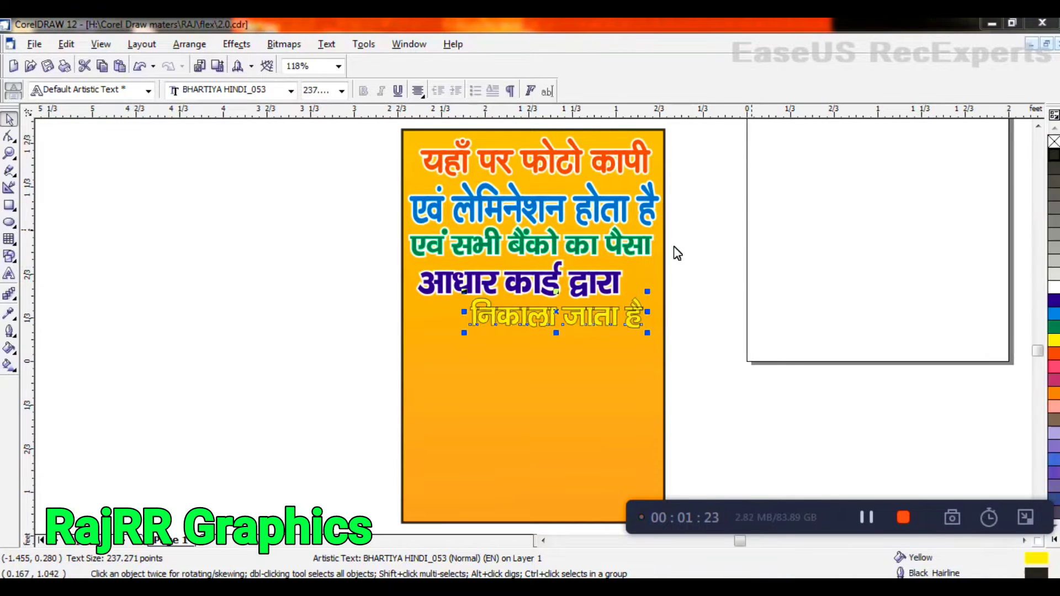
# Step: Give the line "निकाला जाता है" a 24 pt White outline behind the fill and fill the text with Cyan
pyautogui.press('F12')
pyautogui.click(441, 224)
pyautogui.click(420, 320)
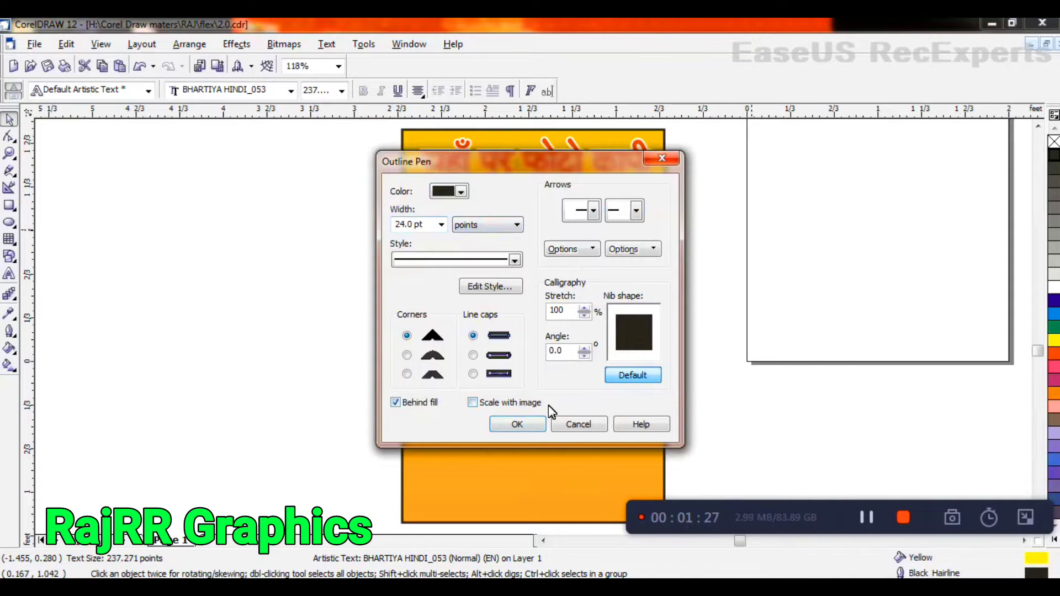
pyautogui.click(511, 424)
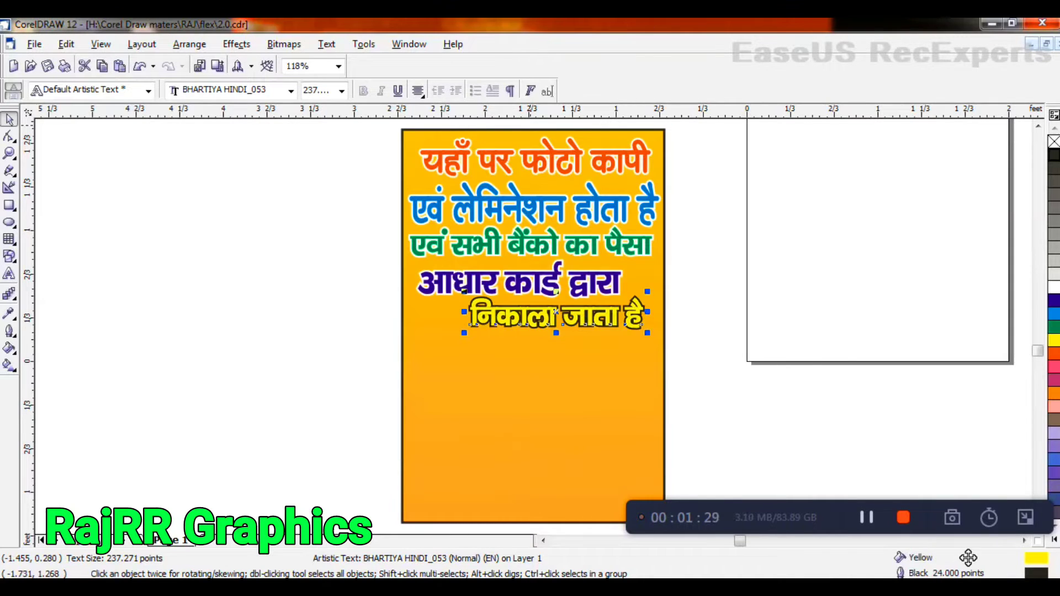
pyautogui.click(1054, 315)
pyautogui.rightClick(1053, 287)
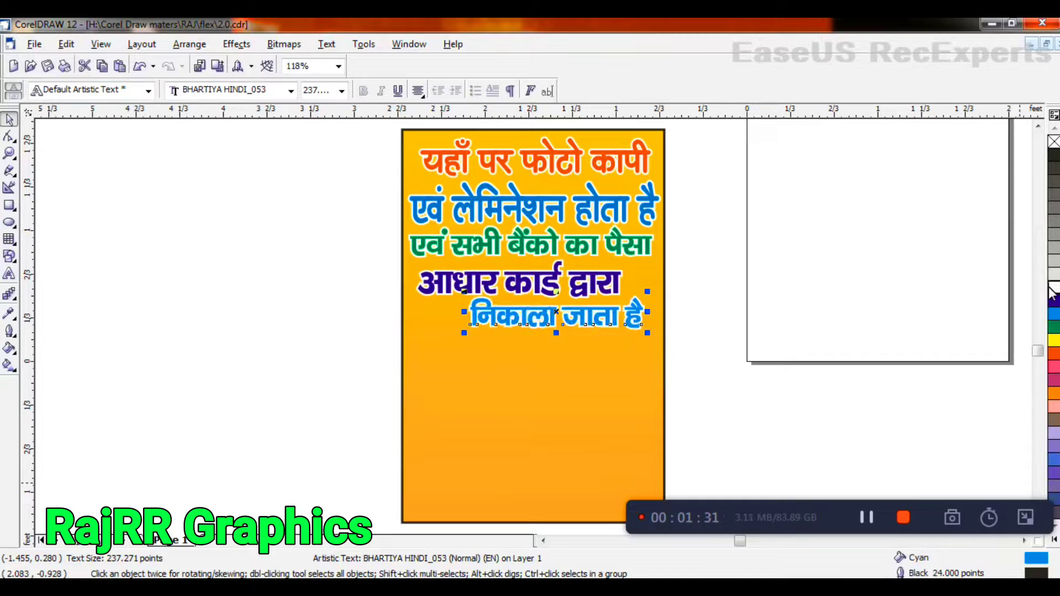
pyautogui.click(912, 298)
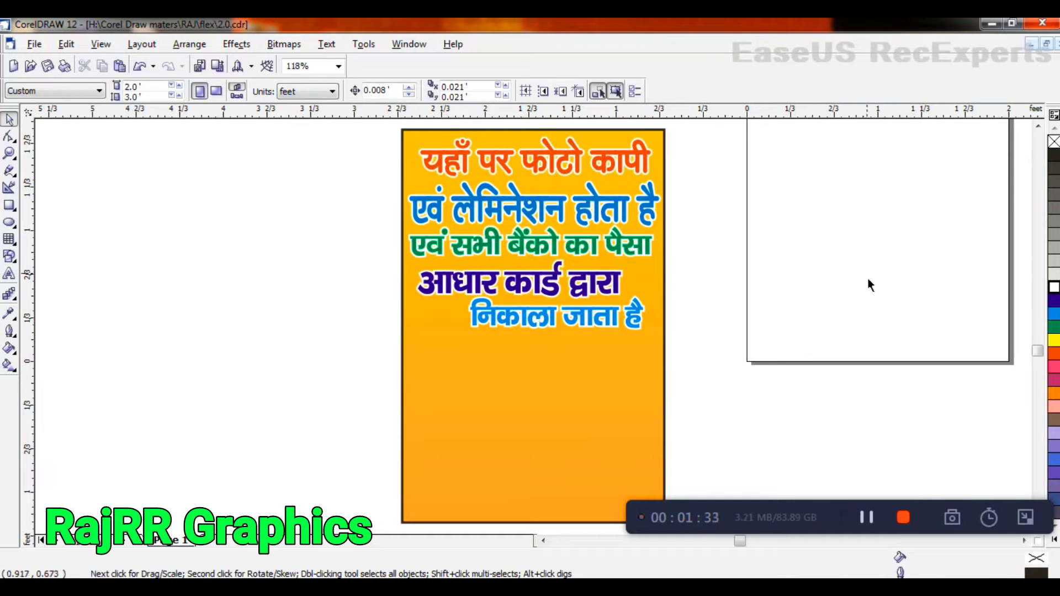
# Step: Enlarge the banner's first line "यहाँ पर फोटो कापी" to a text size of 285.886 points
pyautogui.click(503, 165)
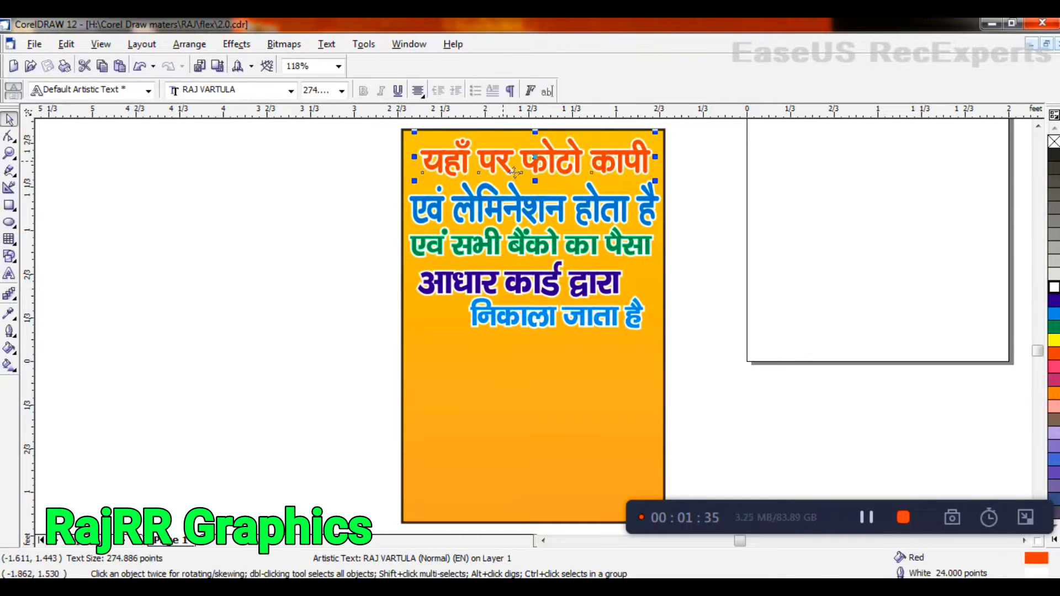
pyautogui.hotkey('ctrl', 'r')
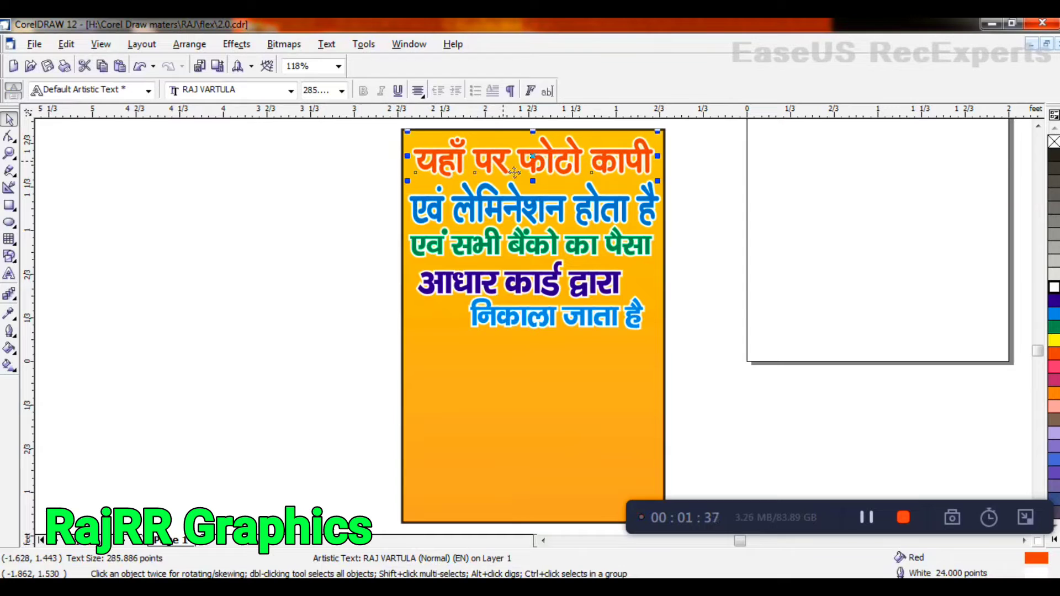
pyautogui.click(314, 272)
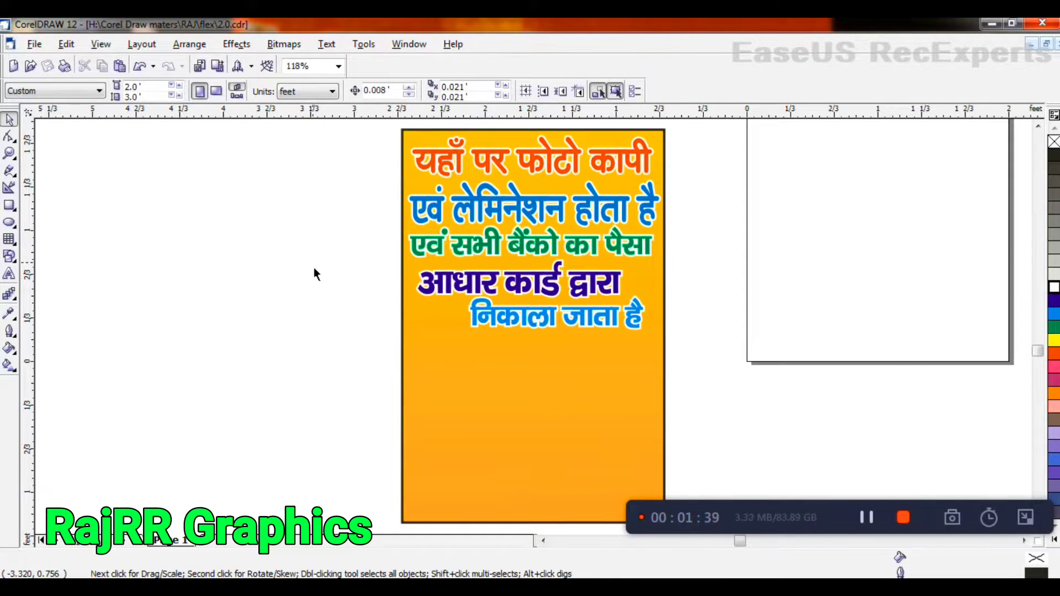
# Step: Start an image import and browse the logo folder and Local Disk (H:) for a suitable picture folder
pyautogui.scroll(-1, 314, 275)
pyautogui.hotkey('ctrl', 'i')
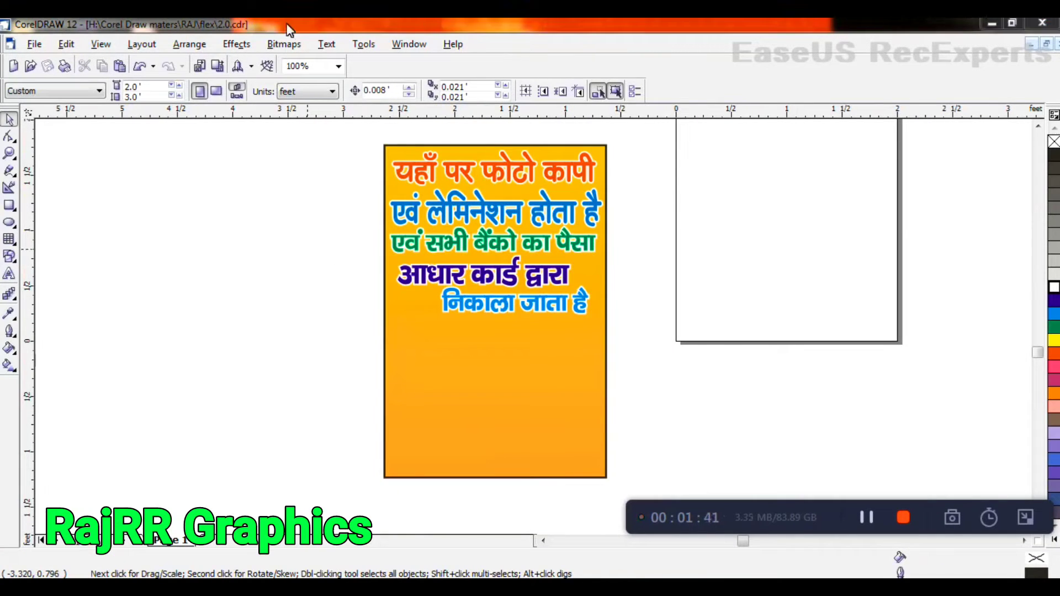
pyautogui.click(495, 315)
pyautogui.press('BackSpace')
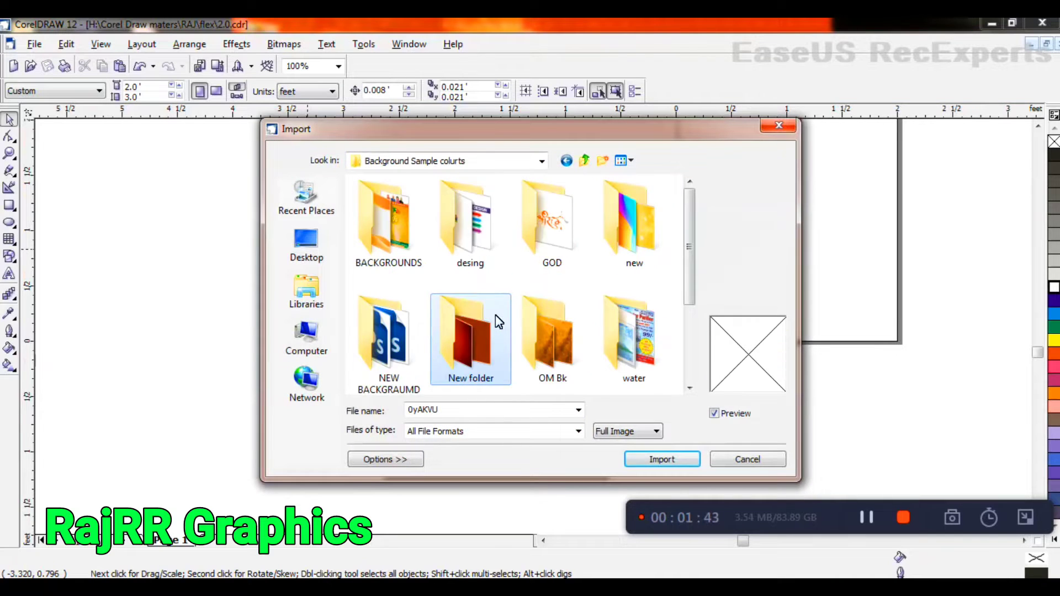
pyautogui.press('BackSpace')
pyautogui.scroll(-4, 496, 319)
pyautogui.scroll(-2, 498, 321)
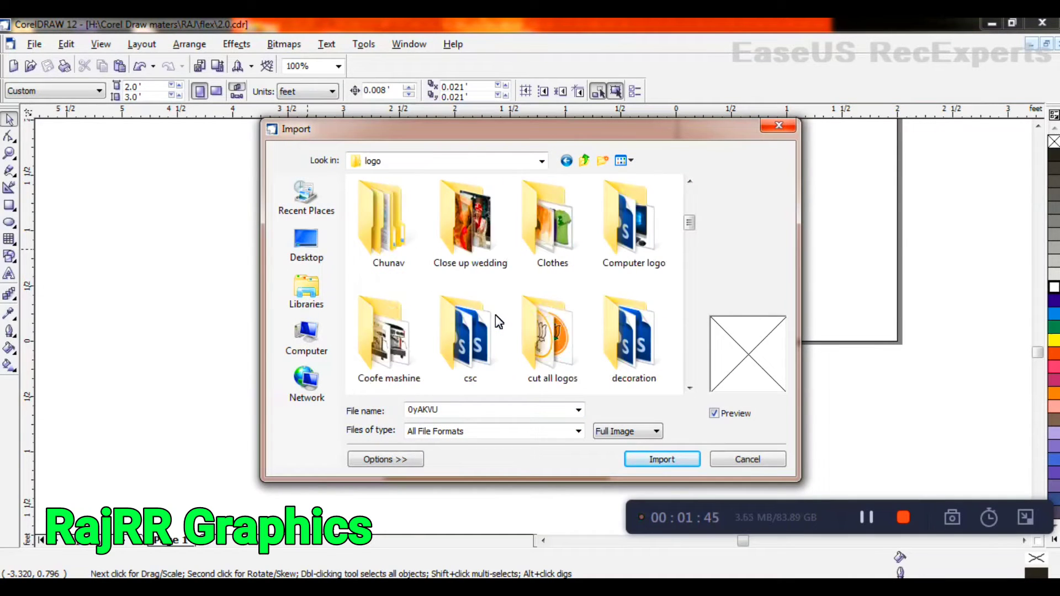
pyautogui.scroll(-2, 515, 322)
pyautogui.press('BackSpace')
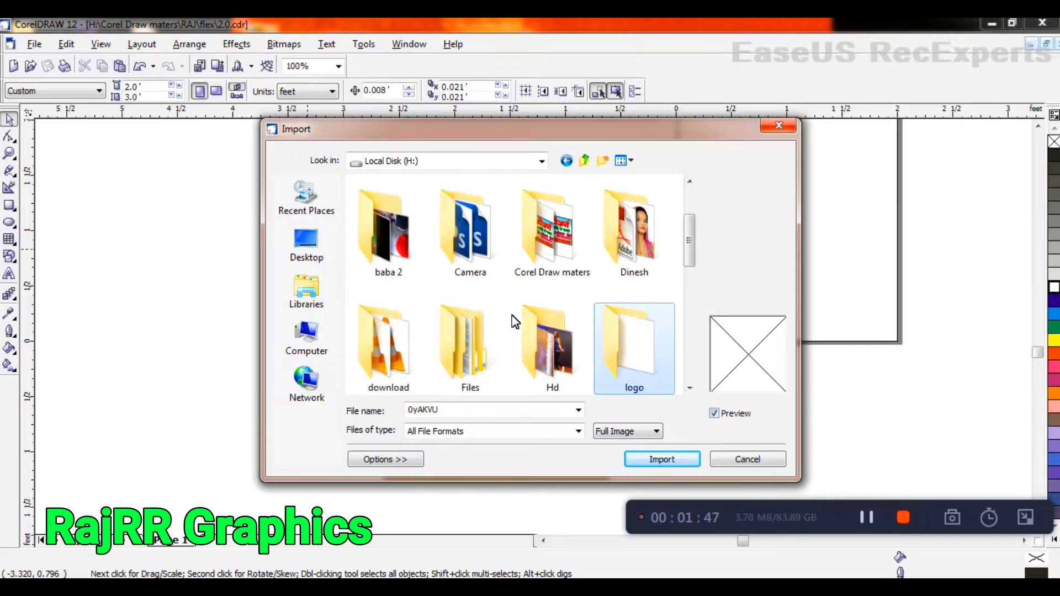
pyautogui.press('a')
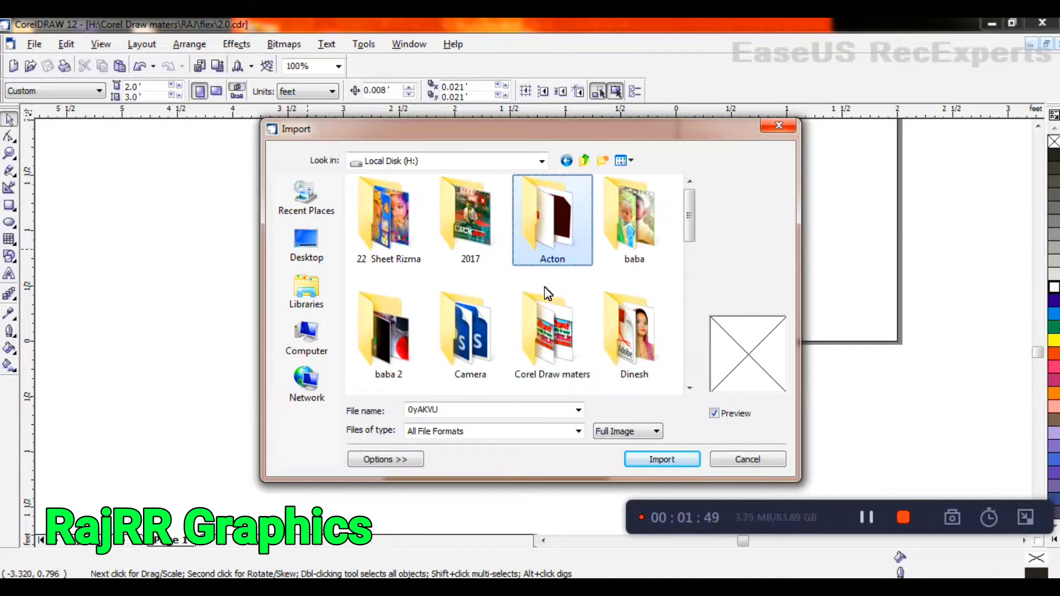
pyautogui.scroll(-2, 546, 298)
pyautogui.scroll(-2, 515, 342)
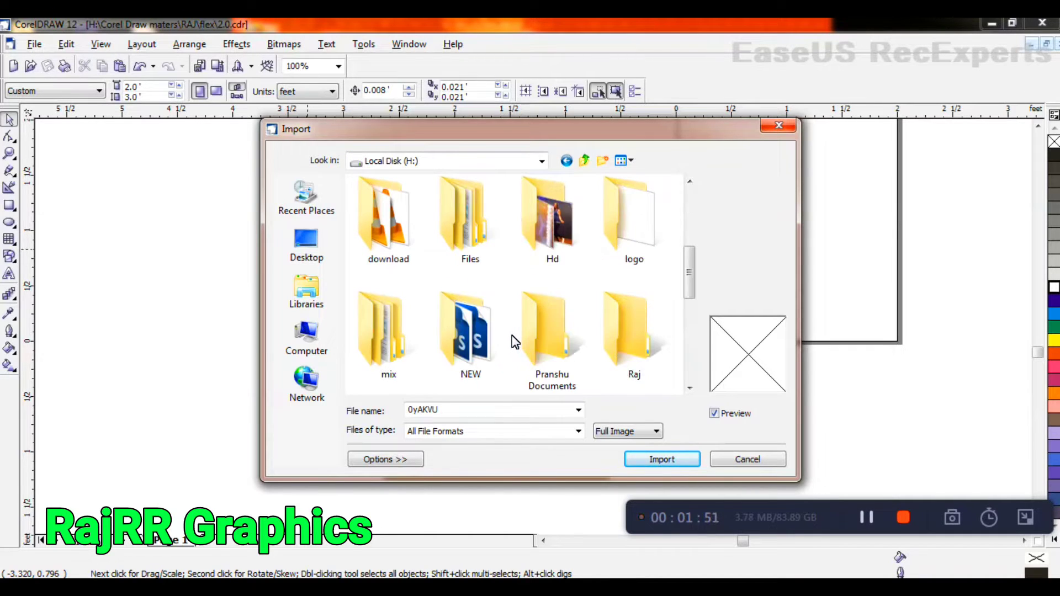
pyautogui.scroll(-2, 549, 340)
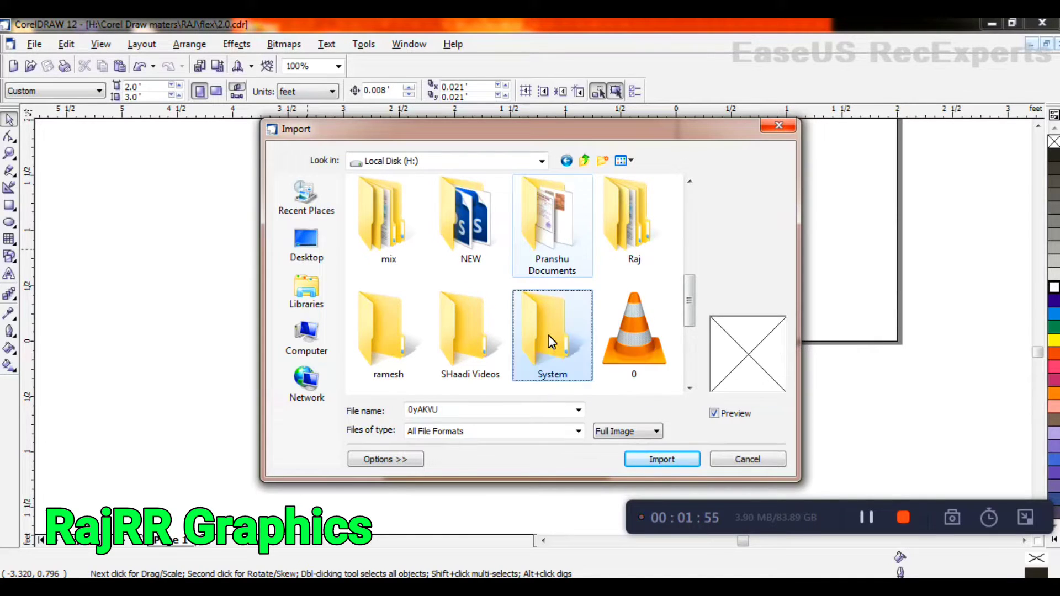
# Step: Look through the images in the Biometric subfolder of the logo folder for a banner picture
pyautogui.scroll(2, 549, 337)
pyautogui.doubleClick(616, 239)
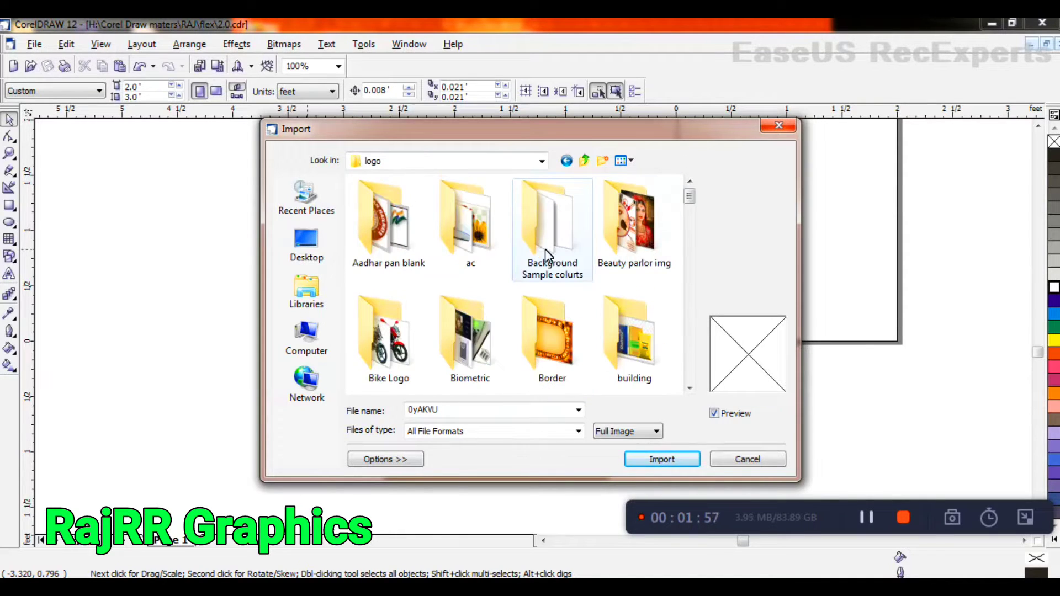
pyautogui.doubleClick(455, 313)
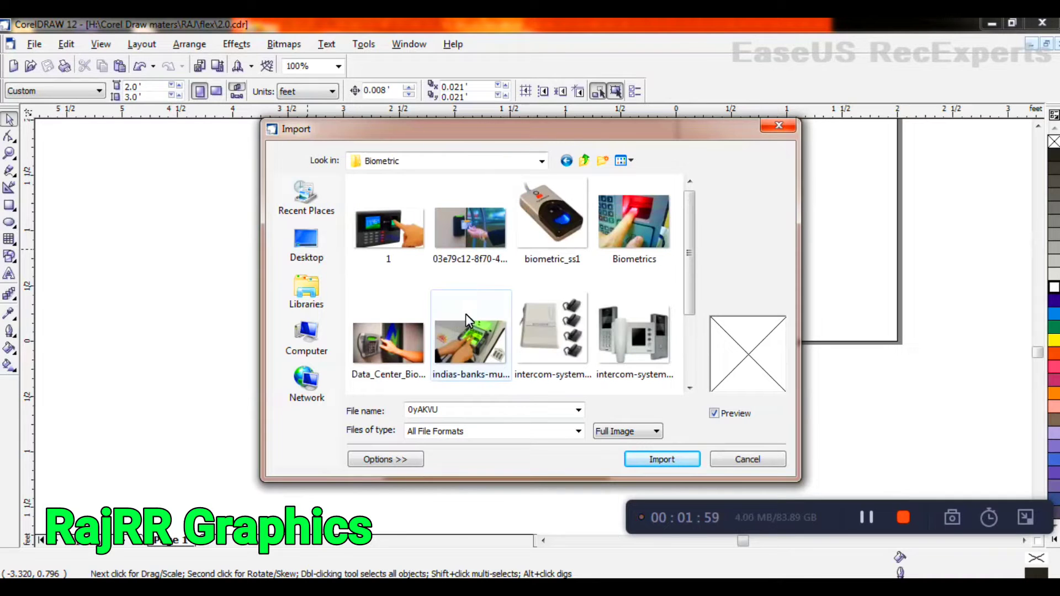
pyautogui.scroll(-2, 673, 319)
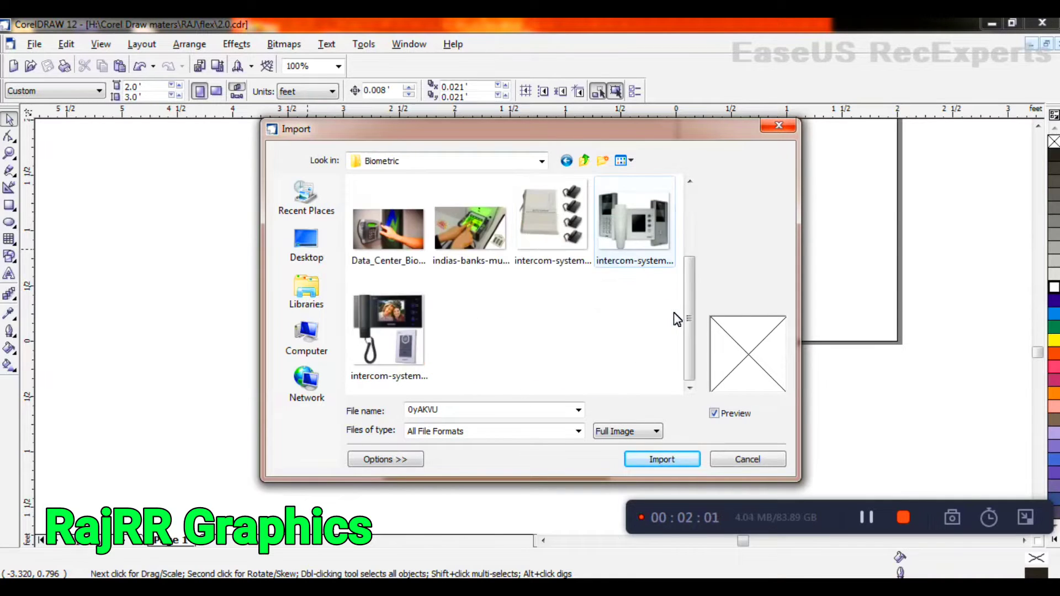
pyautogui.scroll(2, 588, 332)
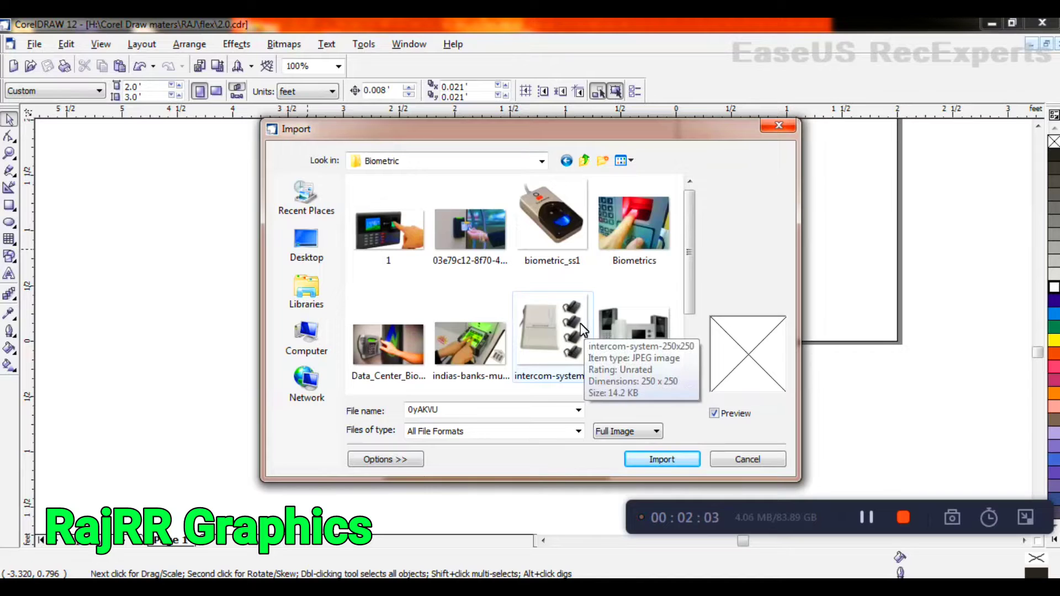
# Step: Go back to the logo folder and look through the pictures in its Electric subfolder
pyautogui.press('BackSpace')
pyautogui.scroll(-3, 583, 330)
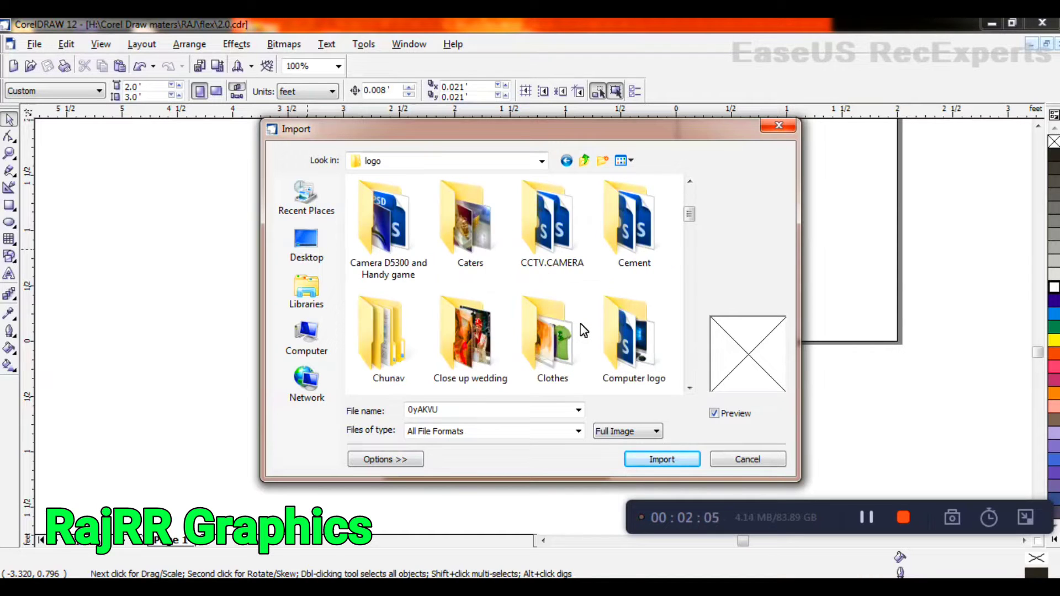
pyautogui.scroll(-3, 584, 331)
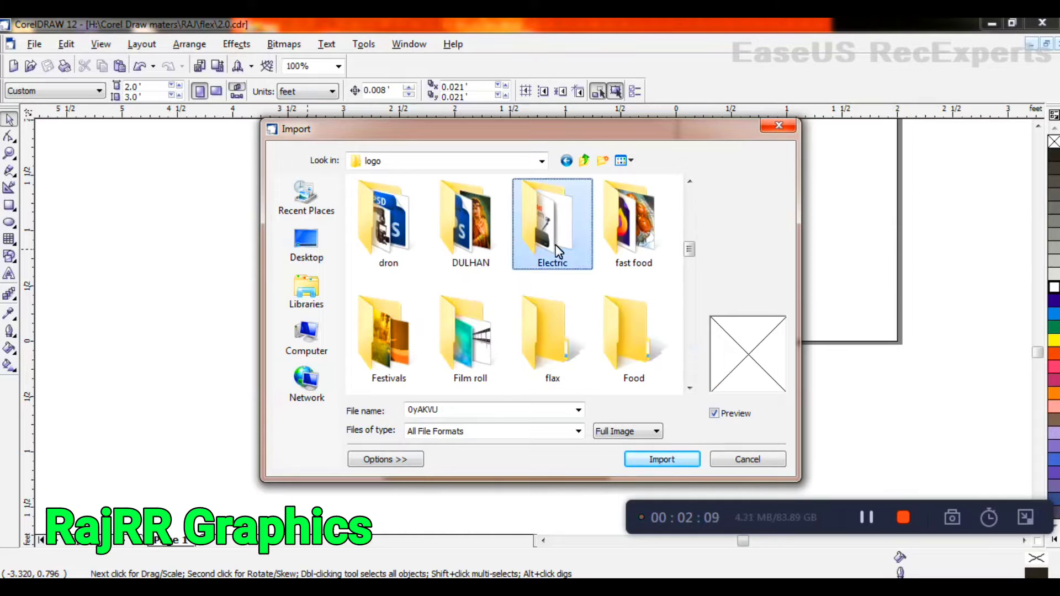
pyautogui.doubleClick(546, 226)
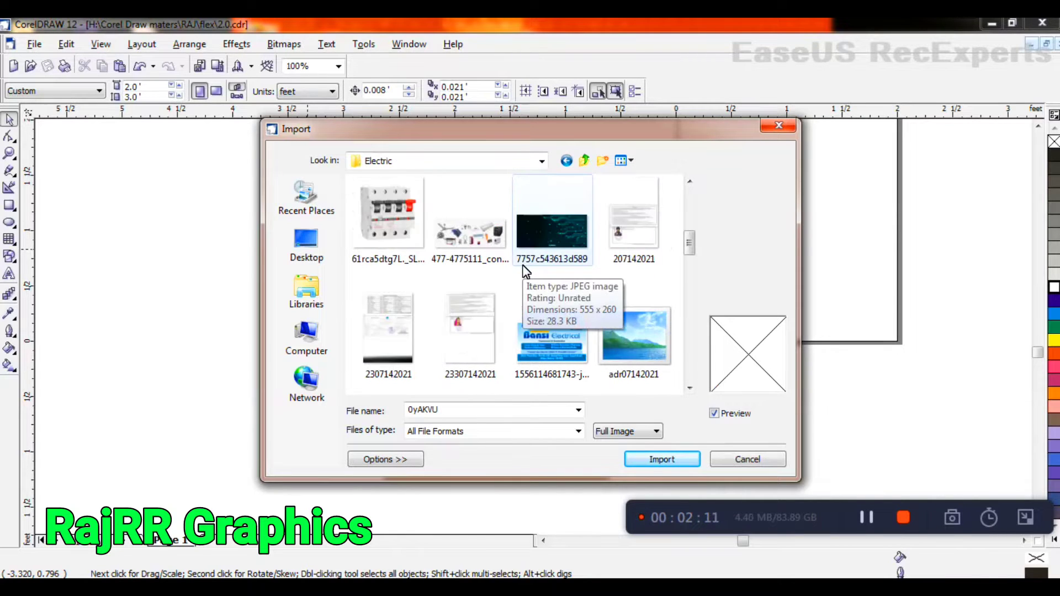
pyautogui.scroll(-5, 525, 273)
pyautogui.scroll(-3, 525, 279)
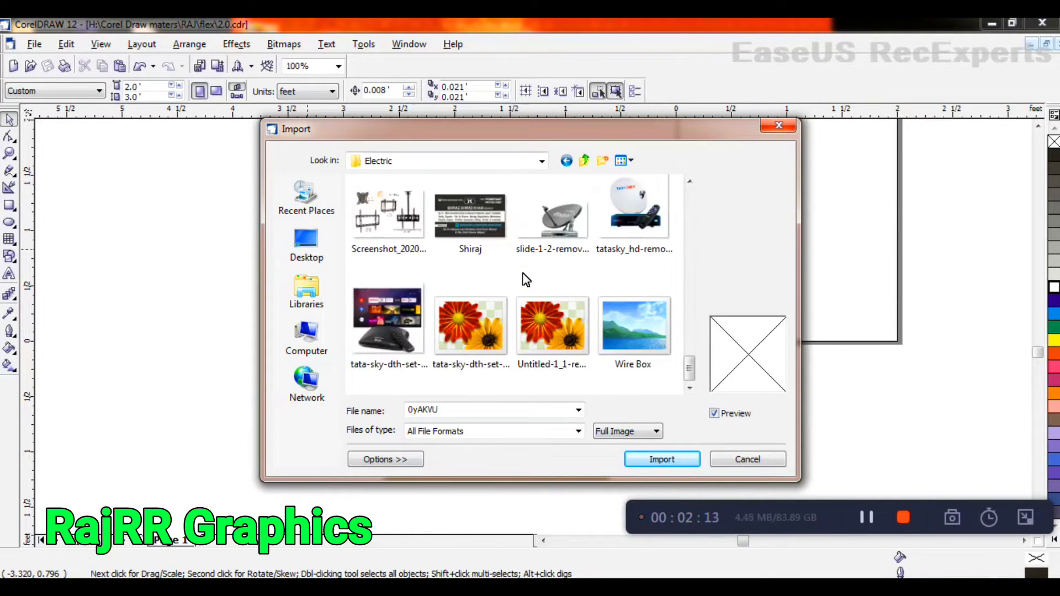
pyautogui.scroll(3, 526, 280)
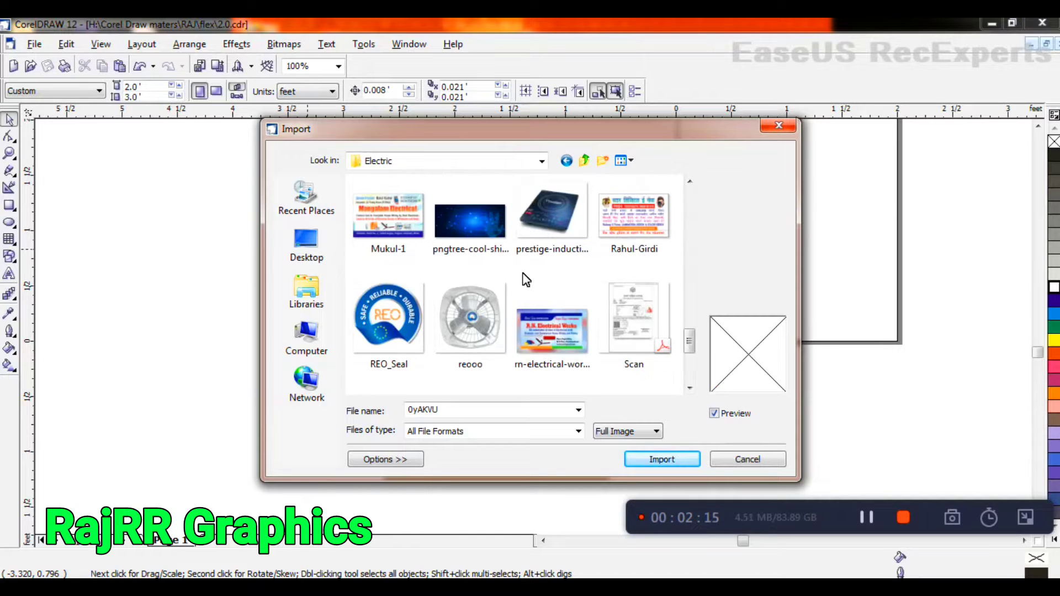
pyautogui.scroll(3, 525, 280)
pyautogui.scroll(3, 525, 280)
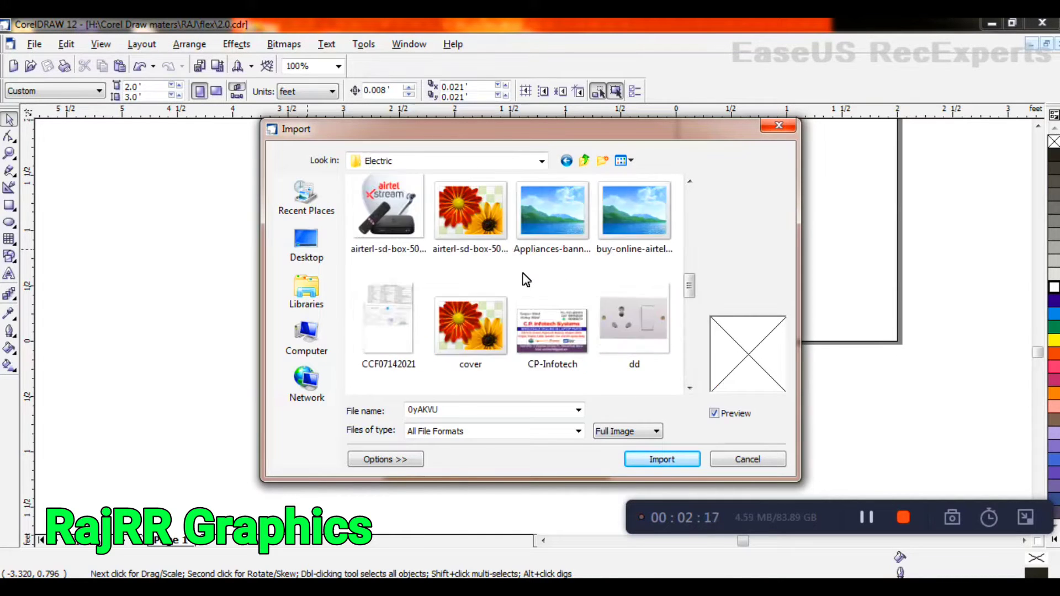
# Step: Preview the airtel dish and set-top box images and the dffd PSD file in the Electric folder
pyautogui.click(389, 212)
pyautogui.scroll(-1, 389, 212)
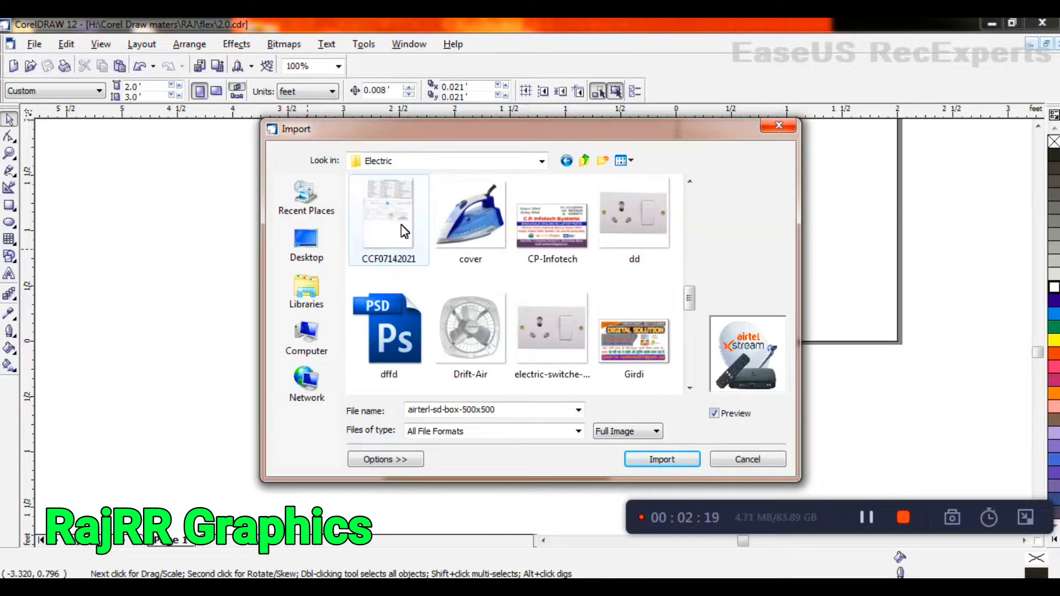
pyautogui.click(406, 309)
pyautogui.press('Up')
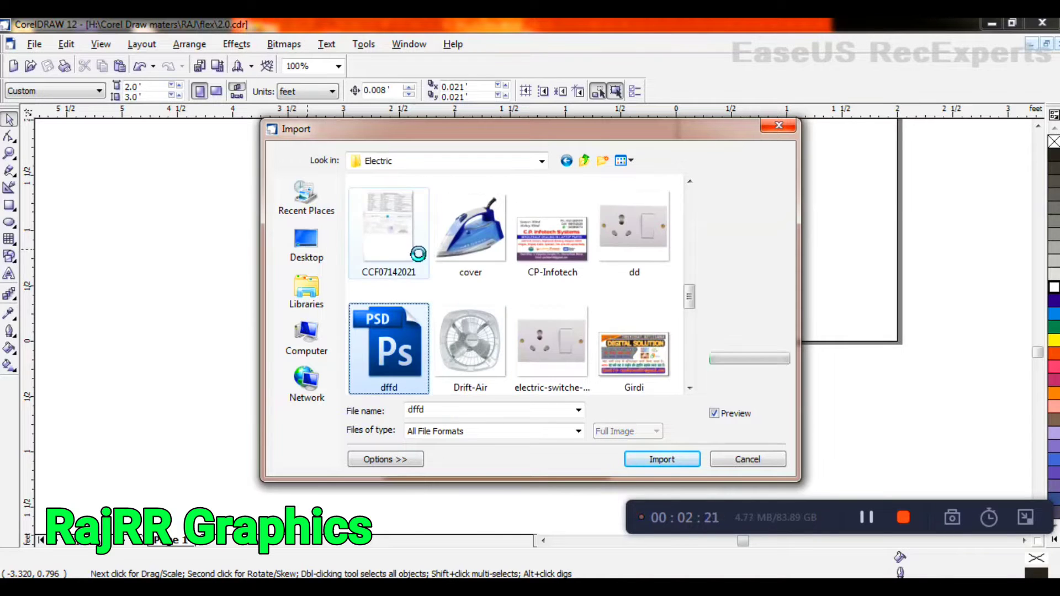
pyautogui.click(402, 356)
pyautogui.scroll(2, 402, 356)
pyautogui.scroll(-2, 408, 348)
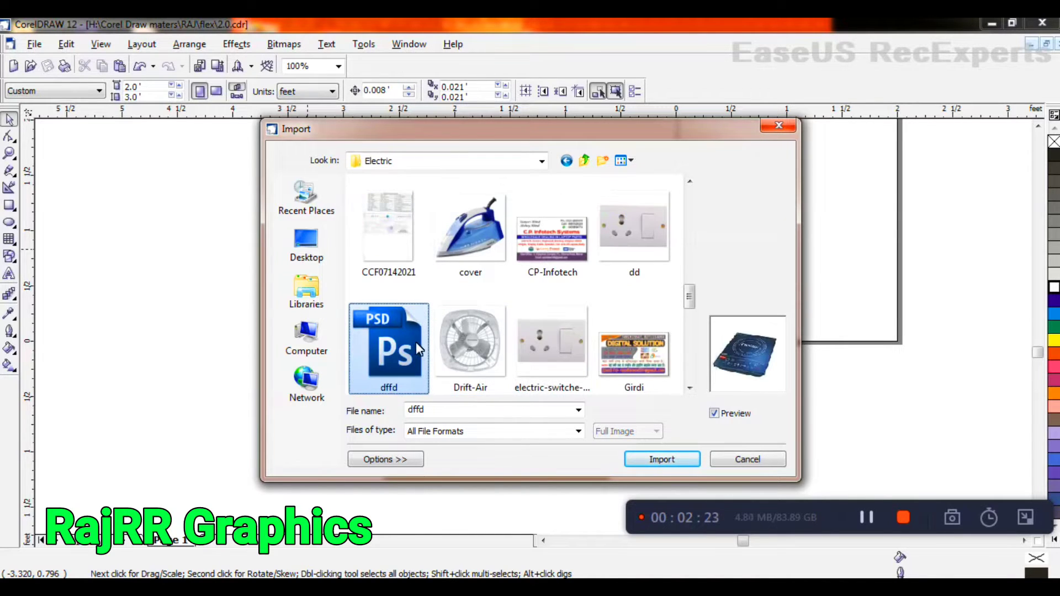
pyautogui.scroll(1, 416, 342)
pyautogui.click(410, 233)
pyautogui.click(459, 229)
pyautogui.scroll(1, 459, 230)
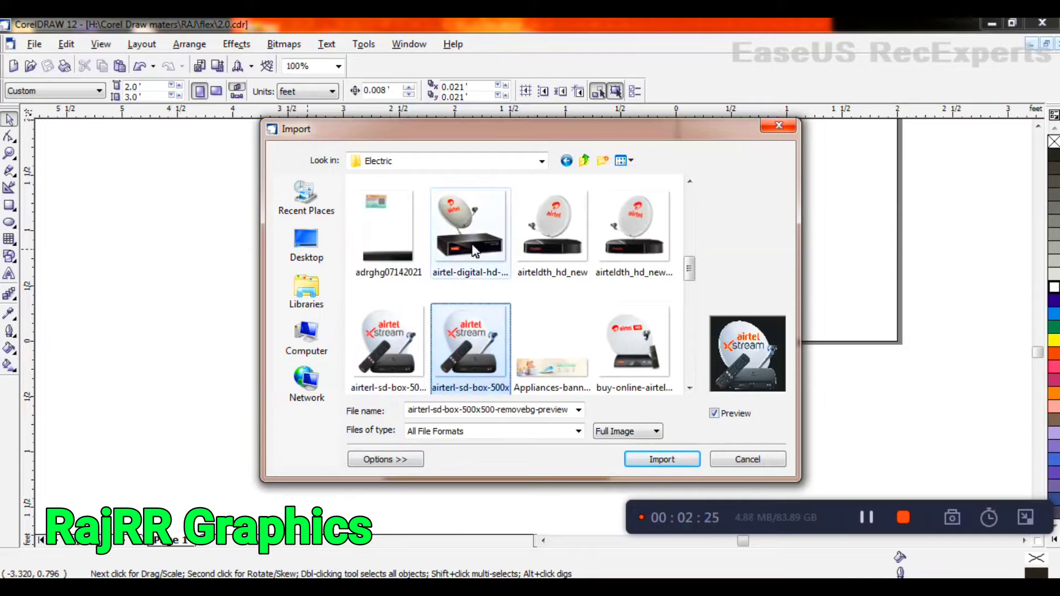
pyautogui.click(538, 249)
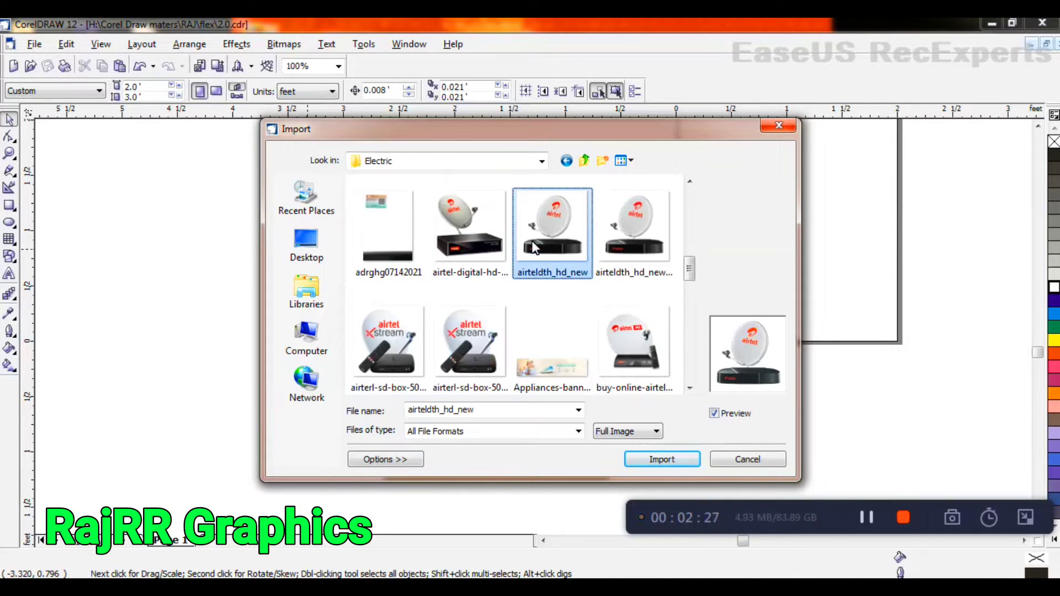
pyautogui.scroll(1, 472, 272)
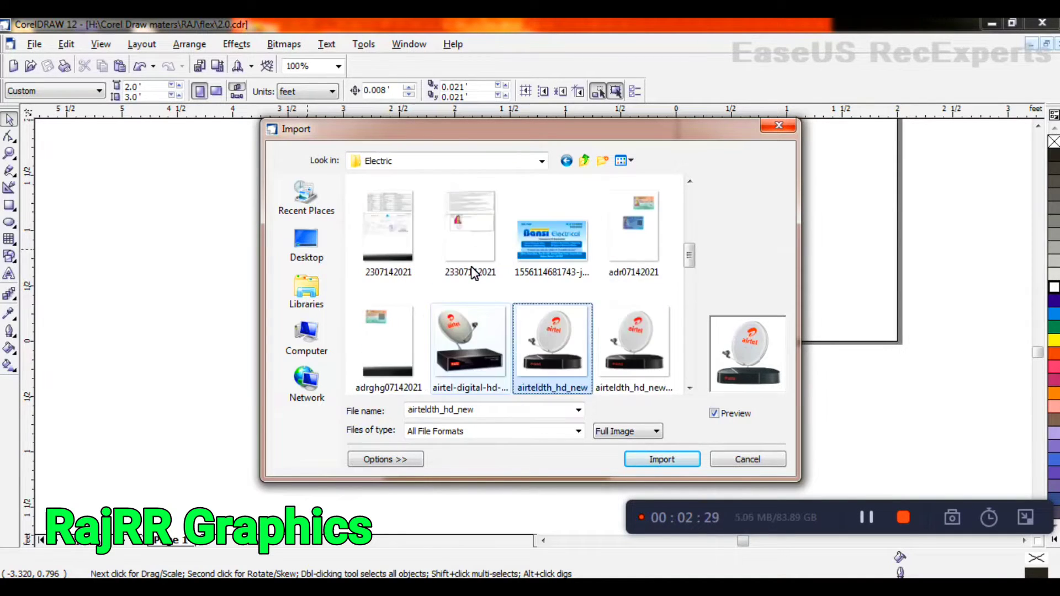
pyautogui.scroll(5, 472, 272)
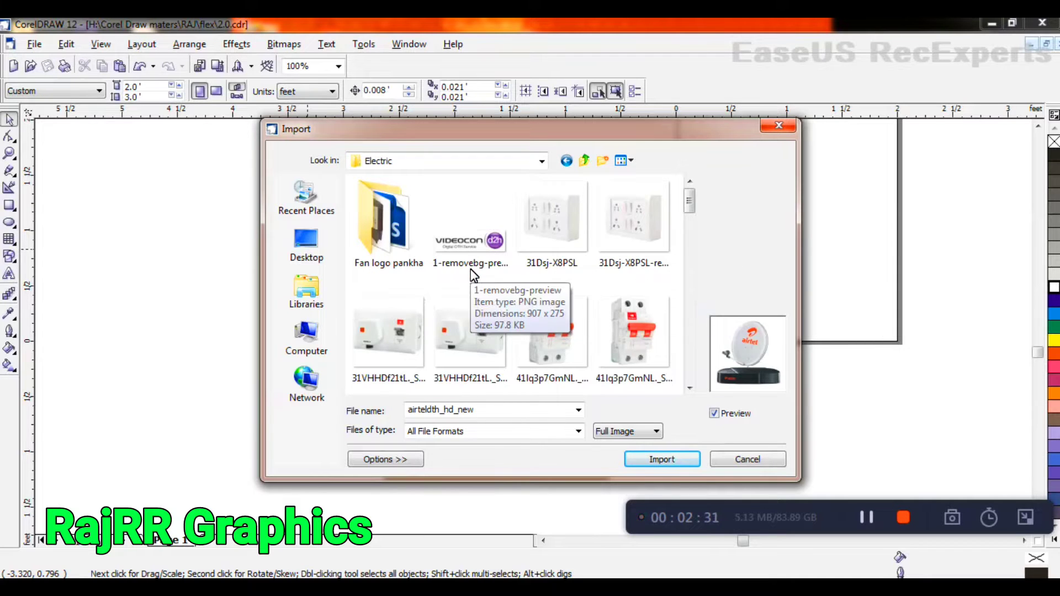
# Step: Check the DJ NEW PHOTO folder, go back up to the Computer level and cancel the import
pyautogui.press('BackSpace')
pyautogui.doubleClick(523, 252)
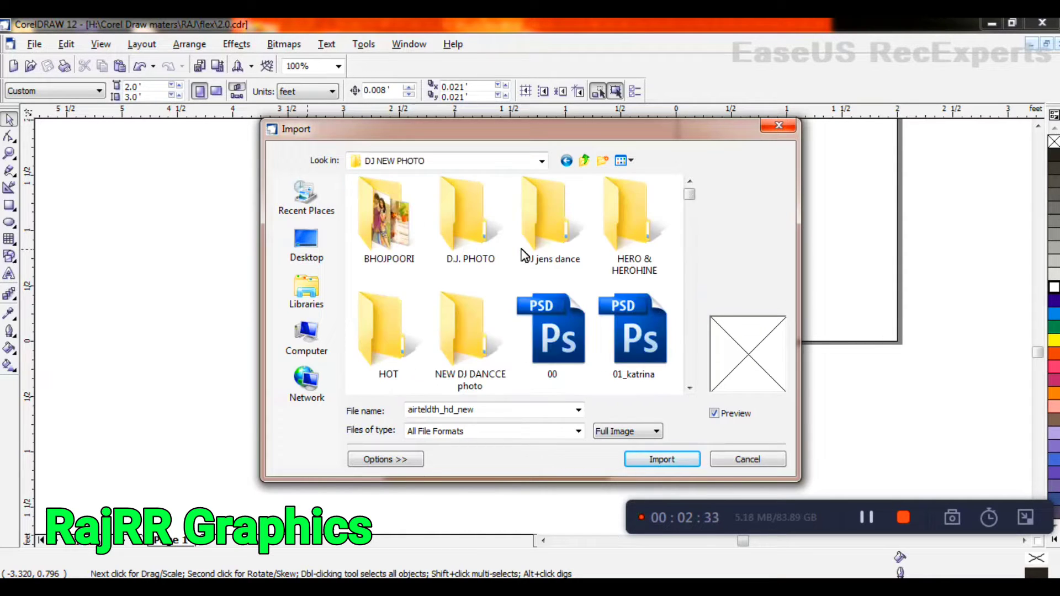
pyautogui.press('BackSpace')
pyautogui.press('BackSpace')
pyautogui.press('BackSpace')
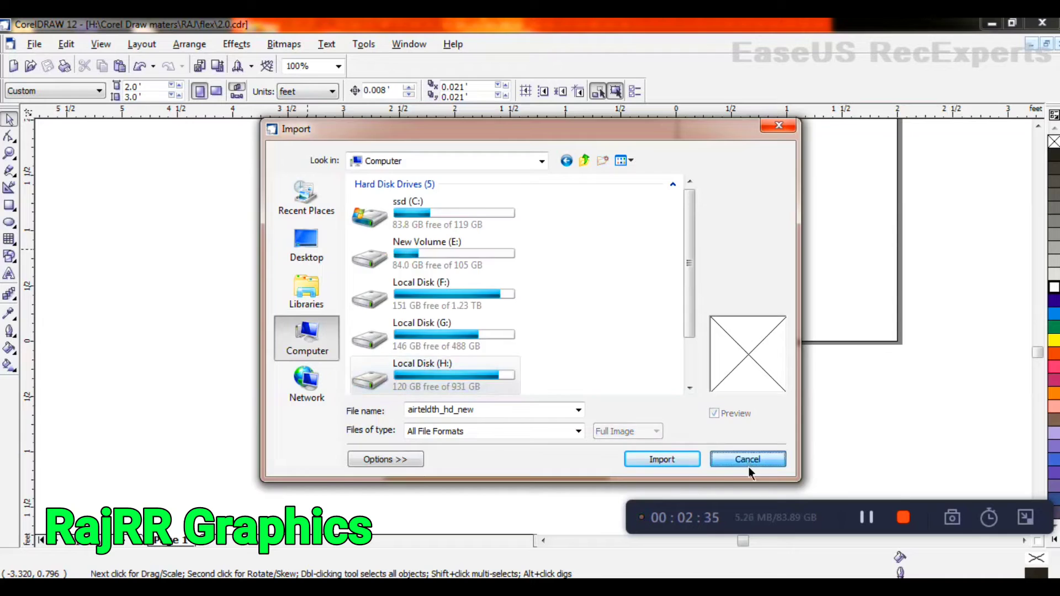
pyautogui.click(747, 459)
# Step: Reopen the import browser and look through the Background Sample colurts folder, including its New folder and desing subfolders, and return to drive H
pyautogui.hotkey('ctrl', 'i')
pyautogui.click(433, 327)
pyautogui.press('BackSpace')
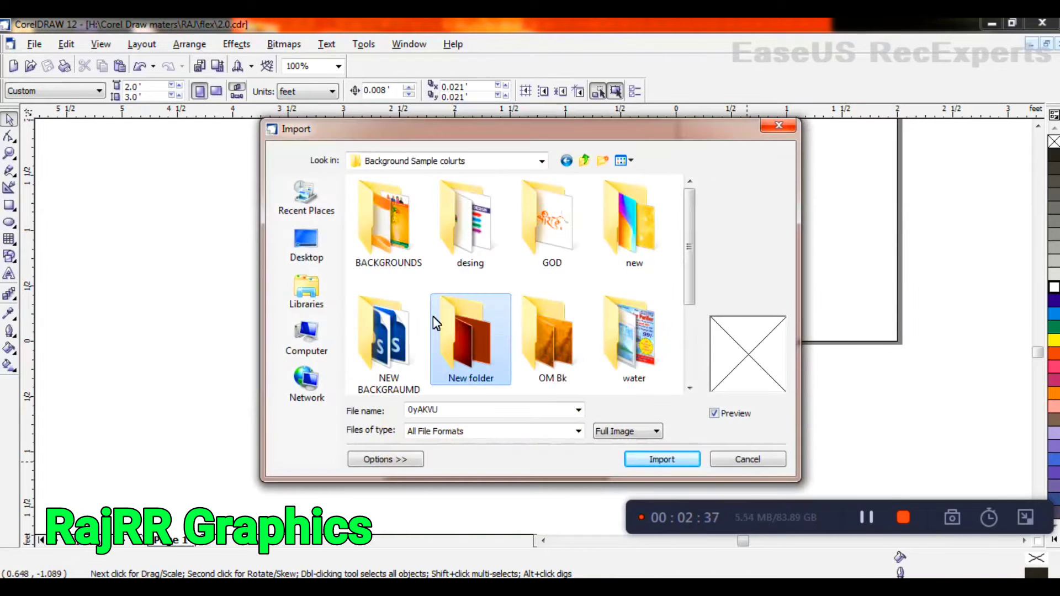
pyautogui.doubleClick(444, 228)
pyautogui.press('BackSpace')
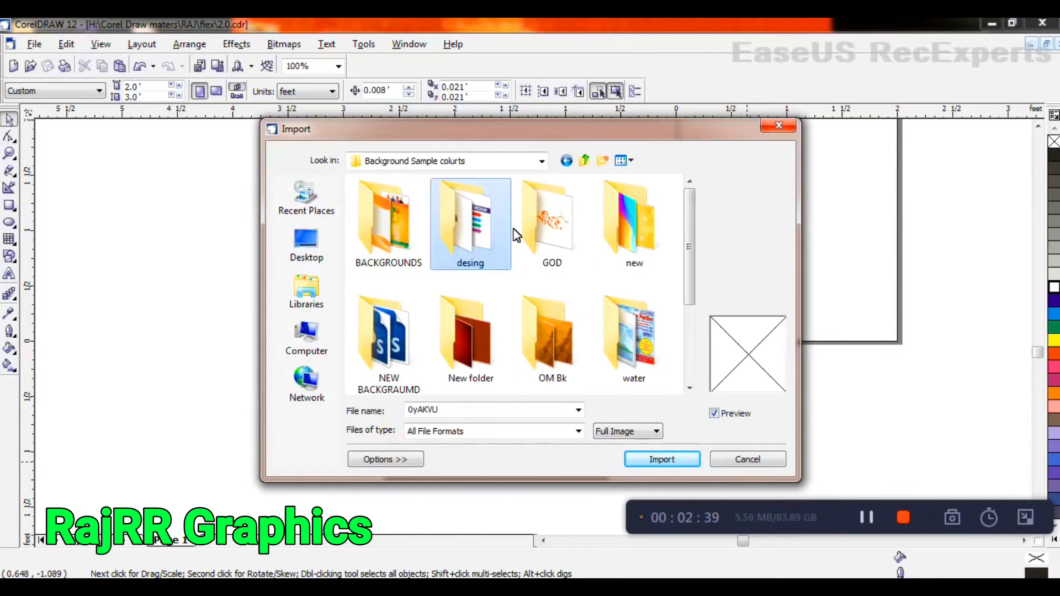
pyautogui.press('BackSpace')
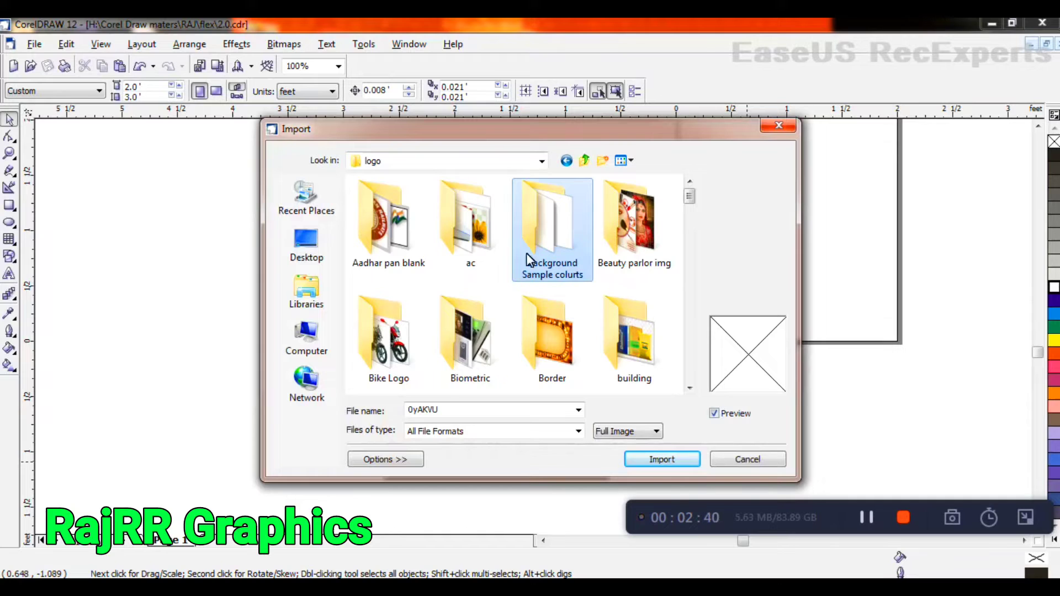
pyautogui.doubleClick(567, 270)
pyautogui.press('BackSpace')
pyautogui.press('BackSpace')
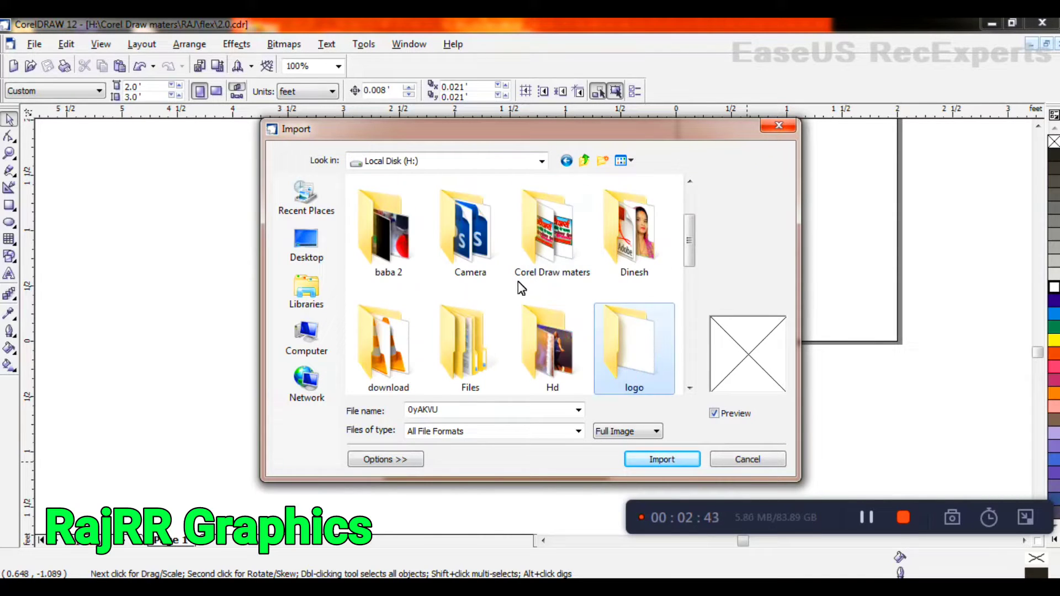
# Step: Look through the RAJ and maiterr subfolders of the Corel Draw maters folder for a suitable design to import
pyautogui.doubleClick(552, 265)
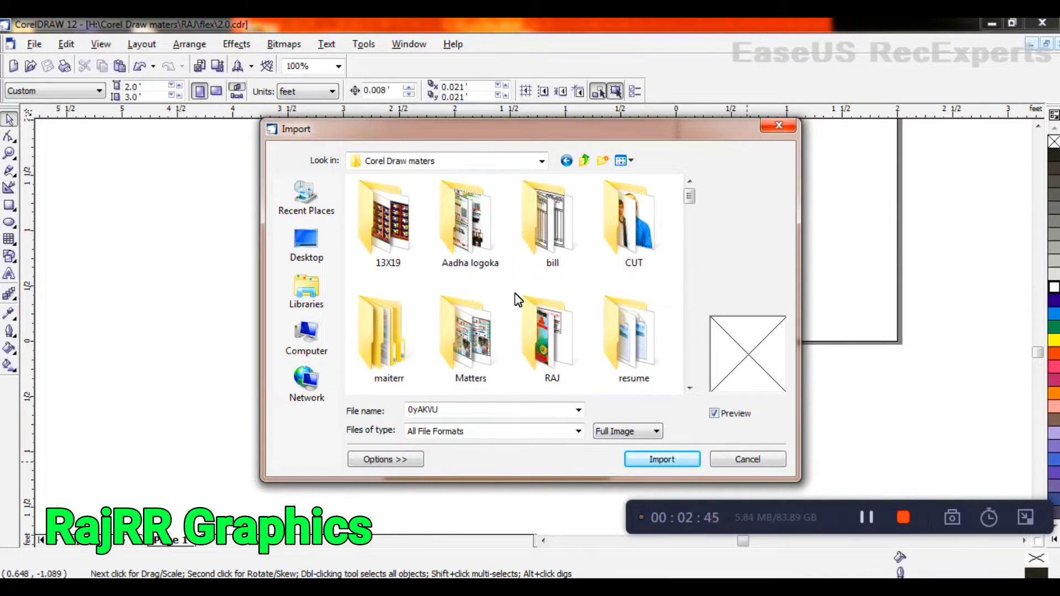
pyautogui.doubleClick(534, 339)
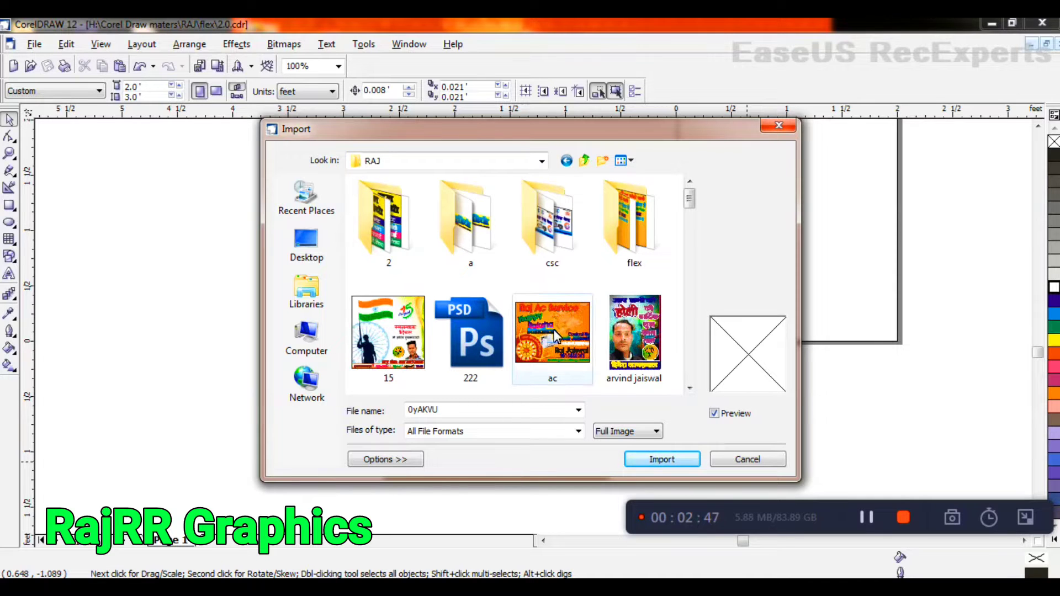
pyautogui.press('BackSpace')
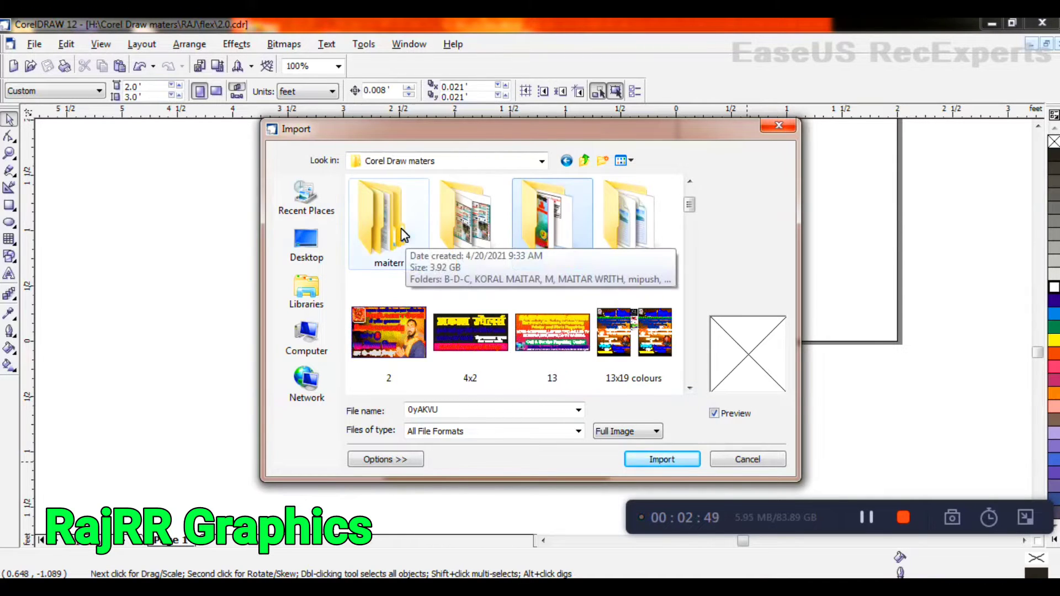
pyautogui.doubleClick(401, 228)
pyautogui.press('BackSpace')
# Step: Check the graphic subfolder of the Matters folder and look through the designs in its banner subfolder
pyautogui.doubleClick(482, 311)
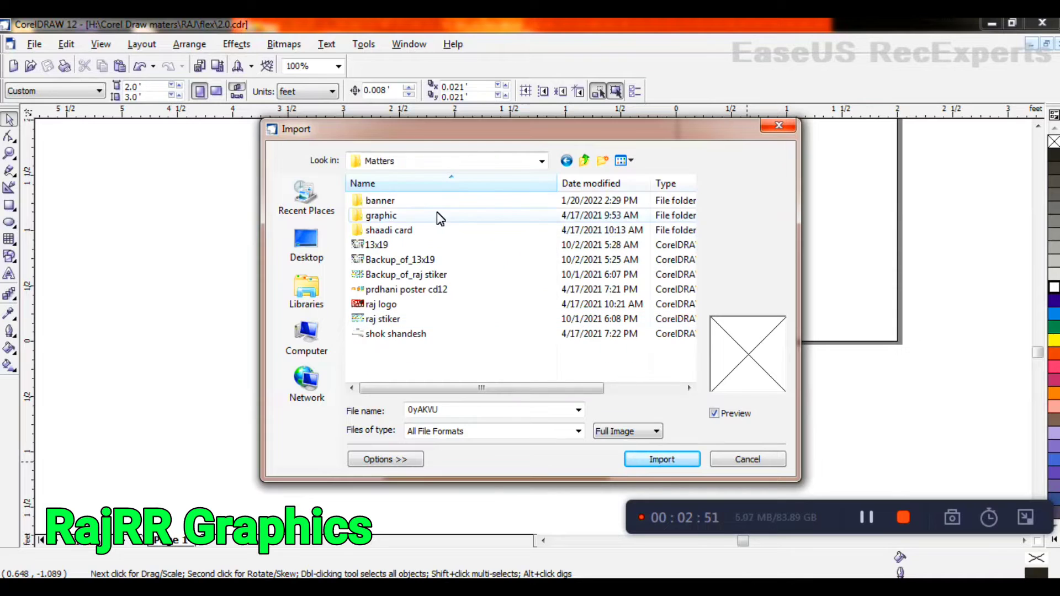
pyautogui.doubleClick(440, 217)
pyautogui.press('BackSpace')
pyautogui.doubleClick(445, 200)
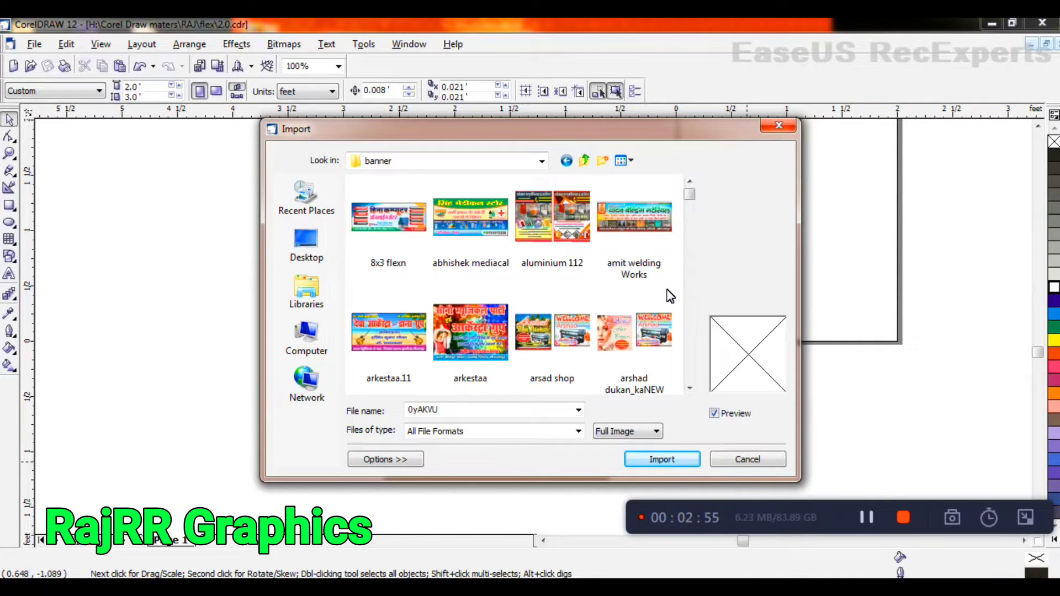
pyautogui.scroll(-1, 669, 296)
pyautogui.scroll(-1, 666, 301)
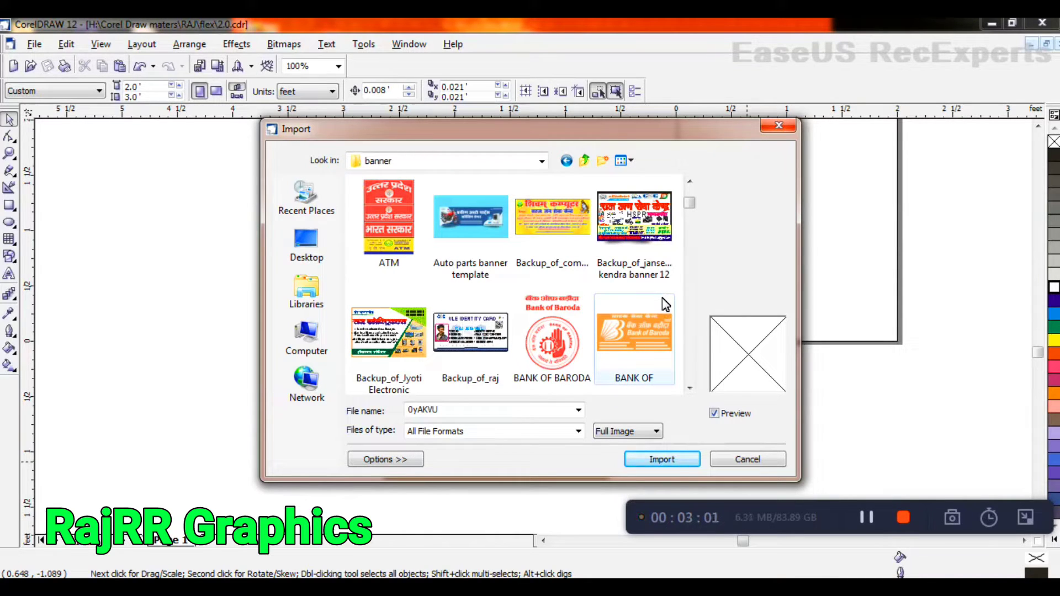
pyautogui.scroll(-1, 666, 303)
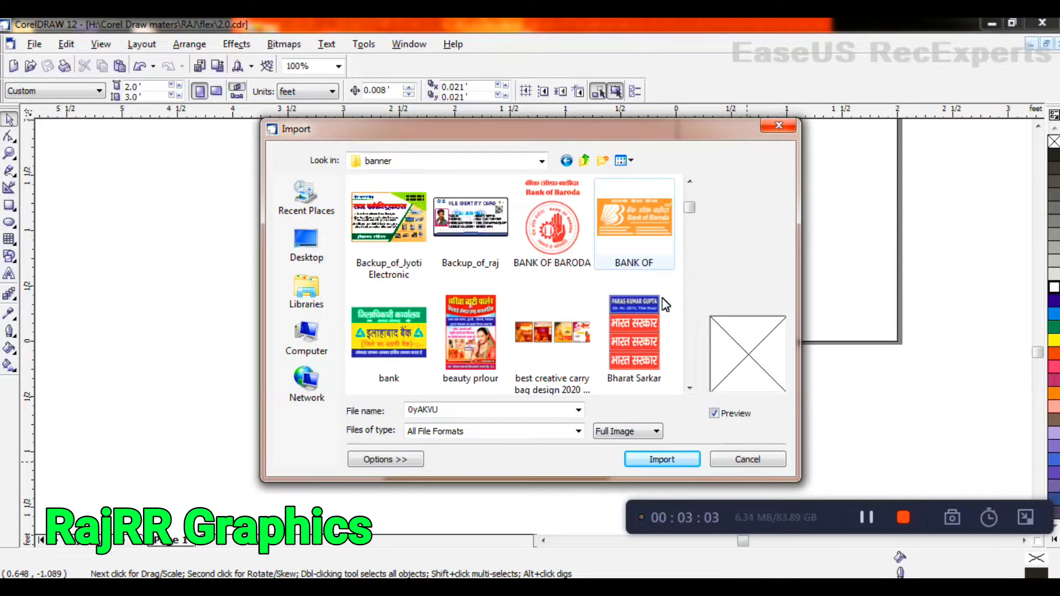
pyautogui.scroll(-1, 665, 306)
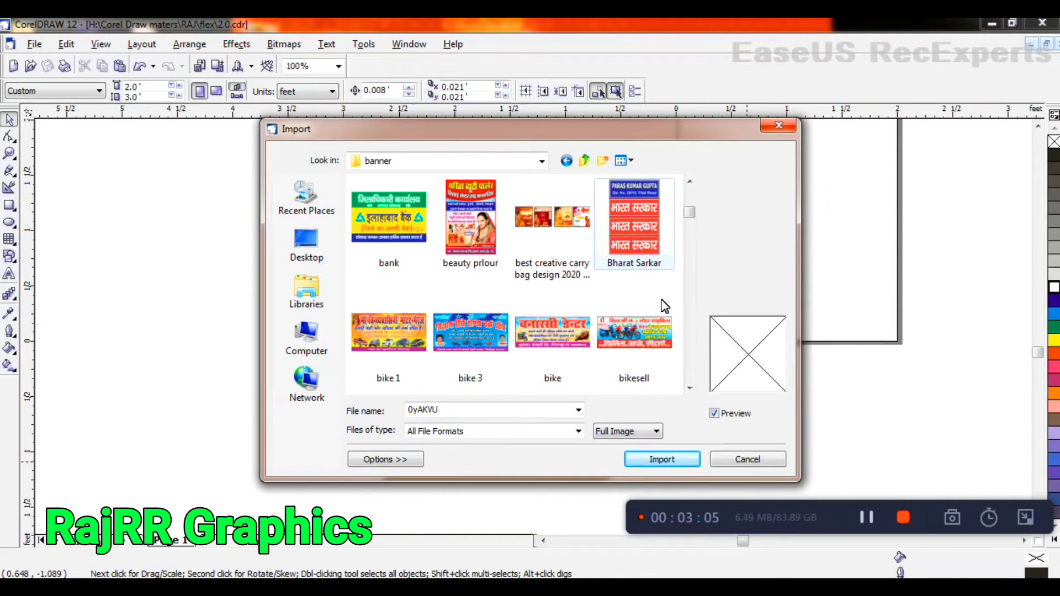
pyautogui.scroll(-3, 665, 305)
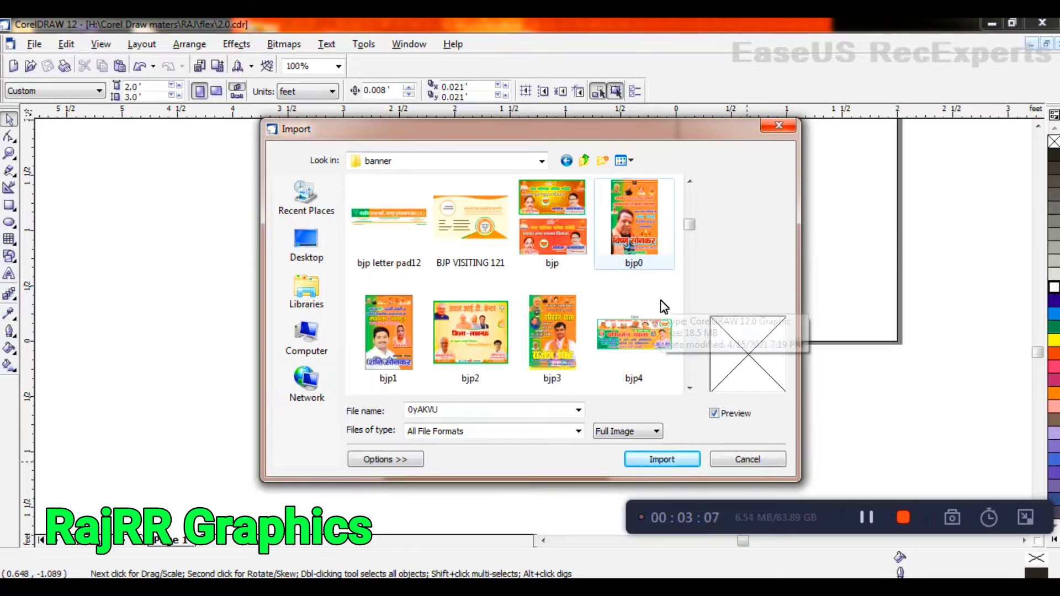
pyautogui.scroll(-2, 664, 307)
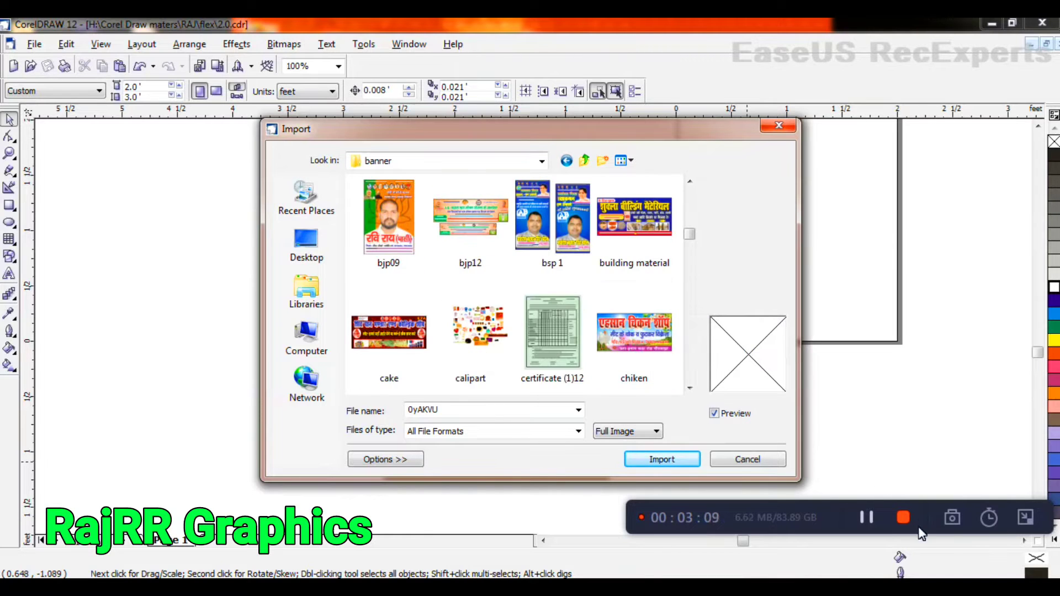
# Step: Import the CSC DIGI PAY poster beside the banner, permanently substituting AvantGarde Bk BT-Normal for the missing Hindi font
pyautogui.click(866, 517)
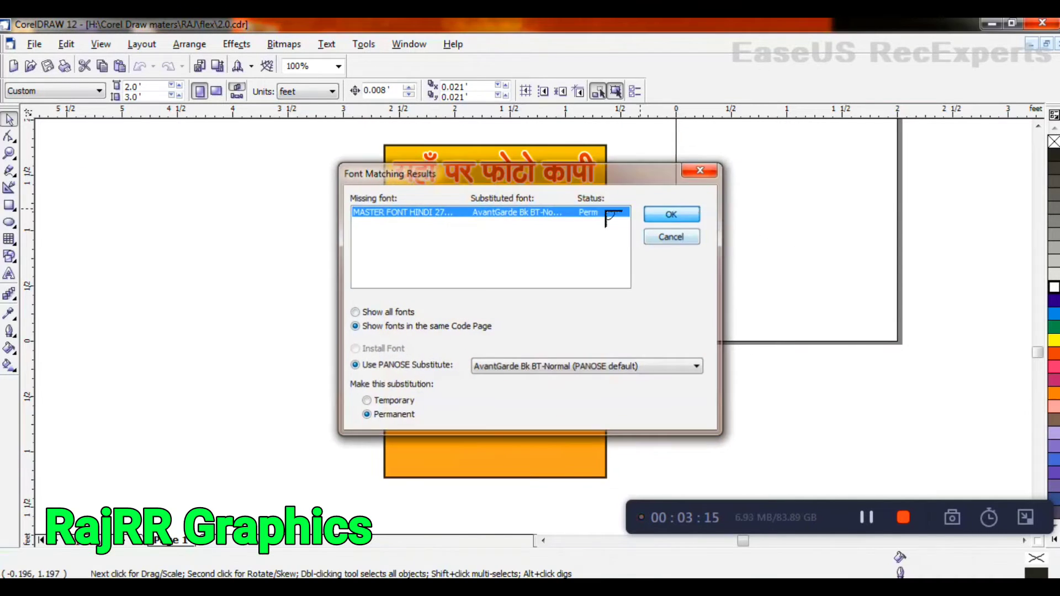
pyautogui.press('Return')
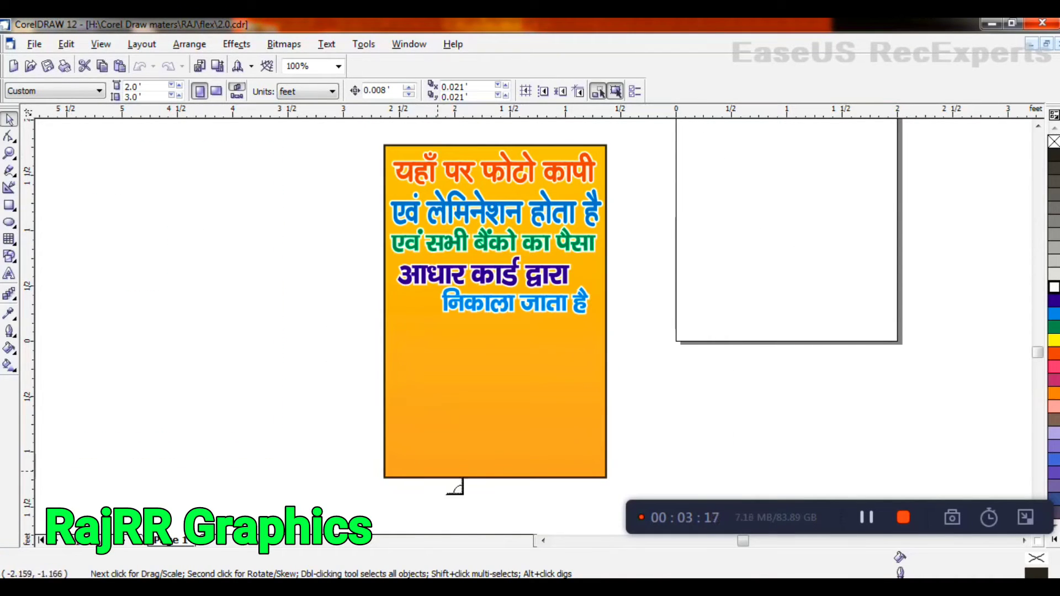
pyautogui.press('space')
# Step: Ungroup the imported CSC DIGI PAY poster and extract the contents of its PowerClip frame
pyautogui.rightClick(282, 237)
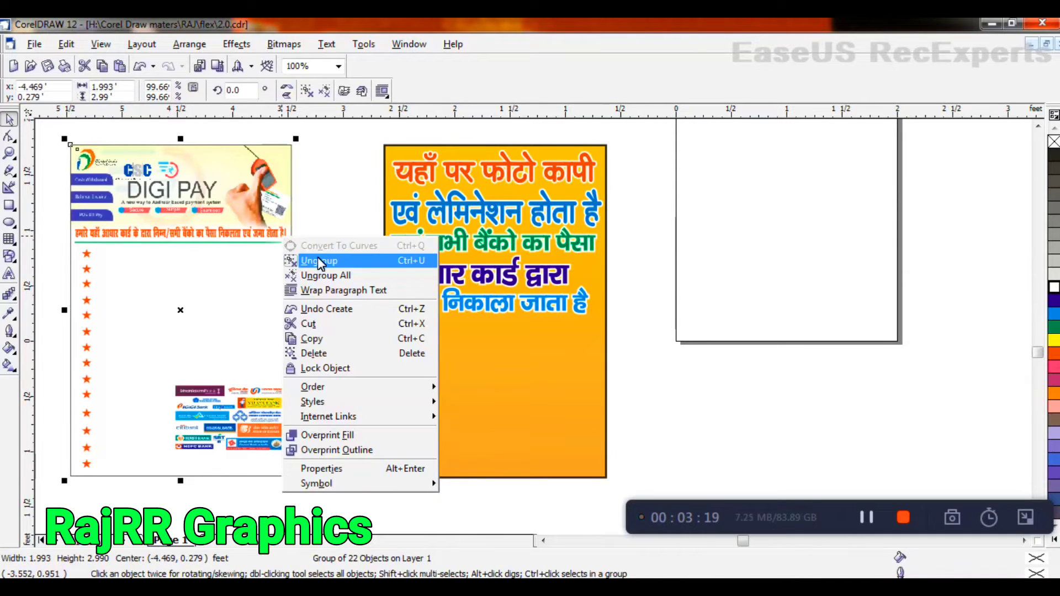
pyautogui.click(317, 258)
pyautogui.click(209, 161)
pyautogui.rightClick(208, 160)
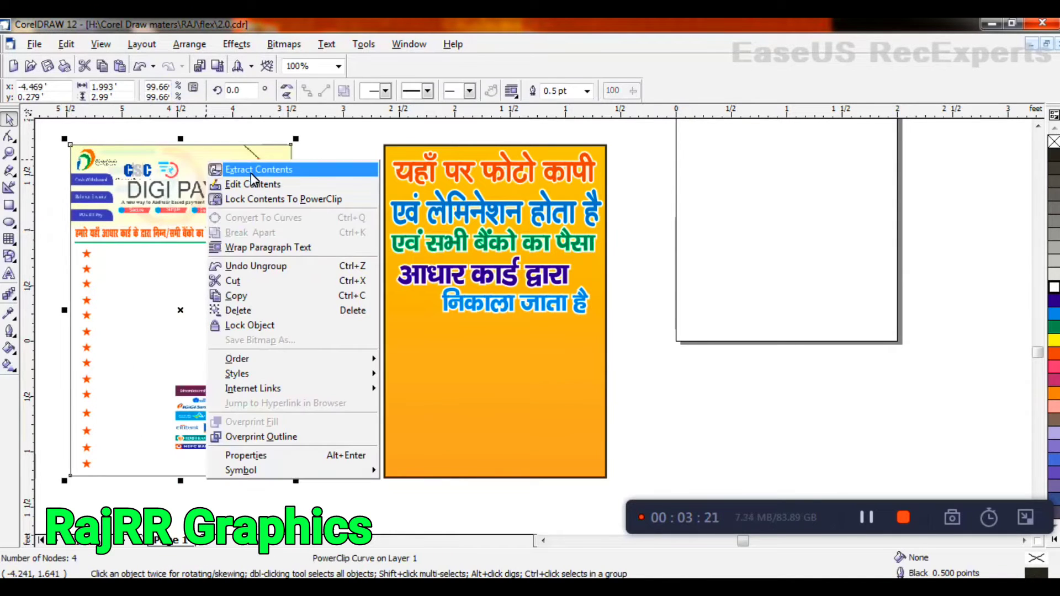
pyautogui.click(255, 169)
# Step: Move the extracted DIGI PAY picture from the poster onto the lower part of the orange banner
pyautogui.moveTo(287, 184); pyautogui.dragTo(338, 289)
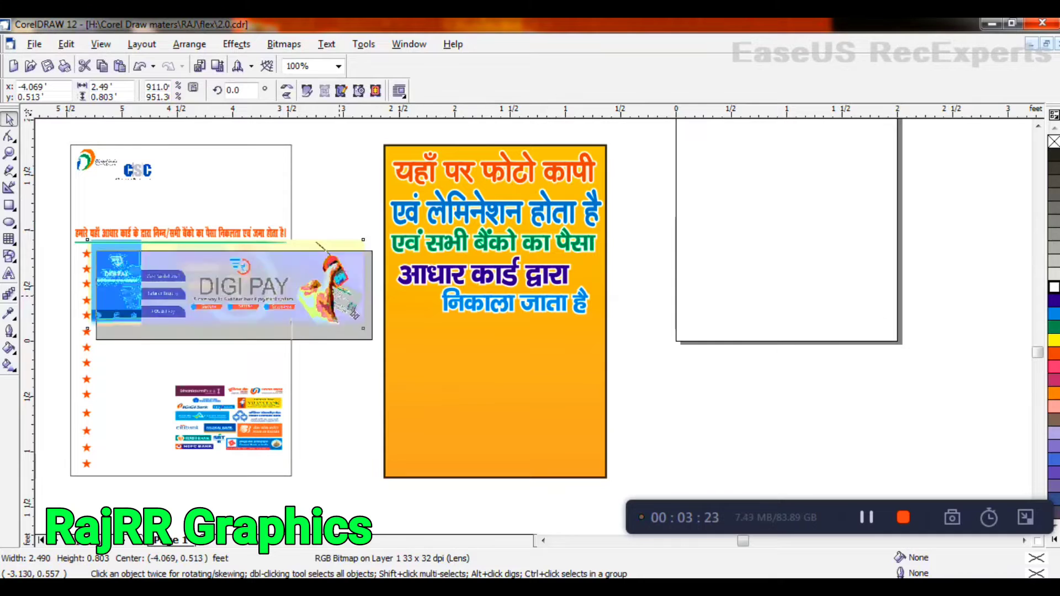
pyautogui.moveTo(225, 284); pyautogui.dragTo(461, 422)
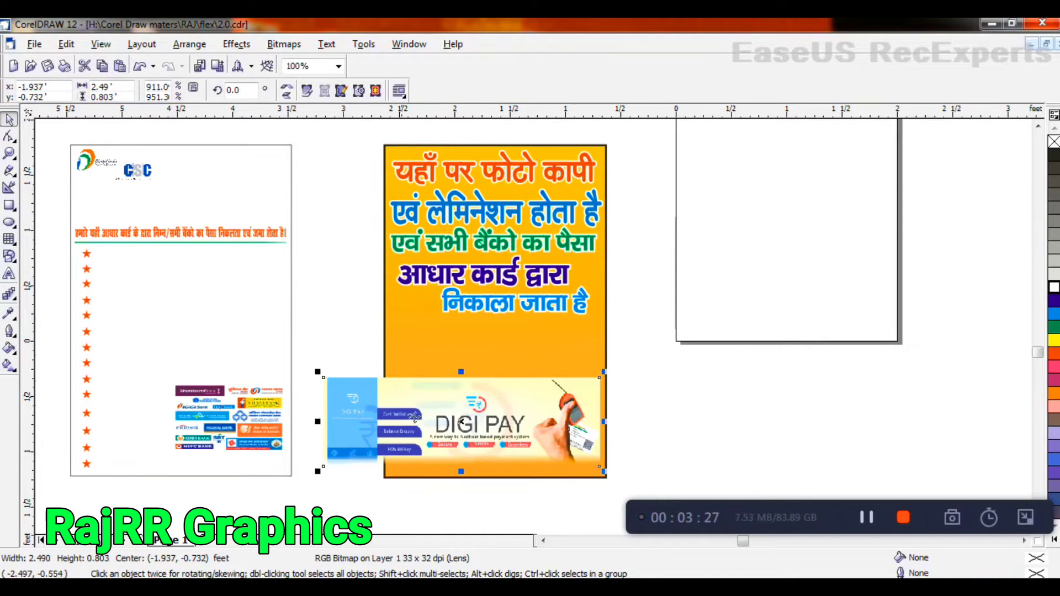
# Step: Try the picture of many bank logos on the orange banner and move it back onto the imported poster
pyautogui.click(272, 426)
pyautogui.moveTo(265, 444); pyautogui.dragTo(574, 452)
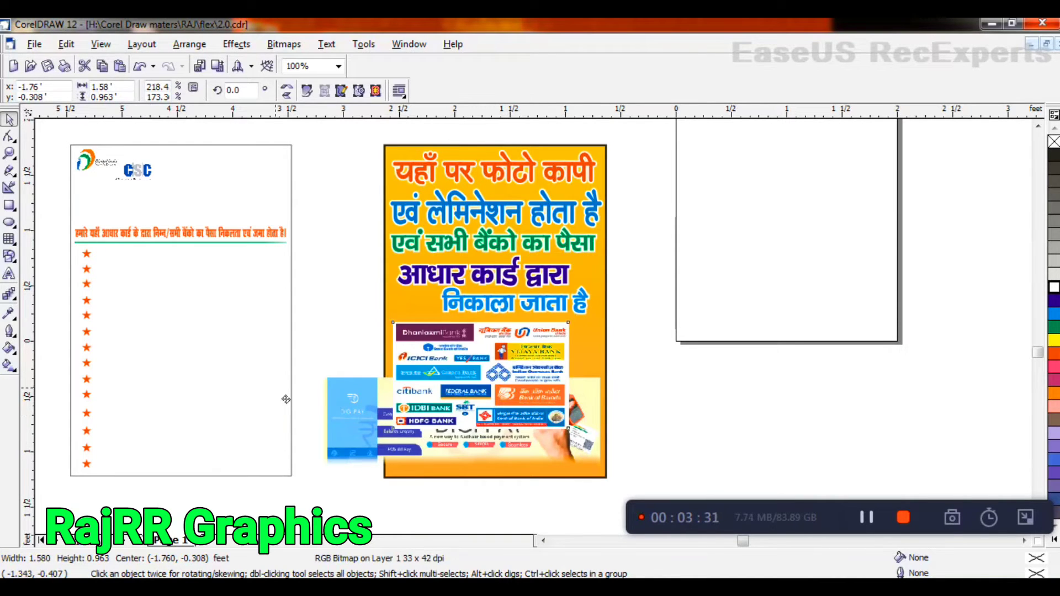
pyautogui.moveTo(542, 399); pyautogui.dragTo(292, 400)
# Step: PowerClip the DIGI PAY picture inside the orange banner rectangle and reposition it near the bottom of the frame
pyautogui.click(548, 421)
pyautogui.click(238, 44)
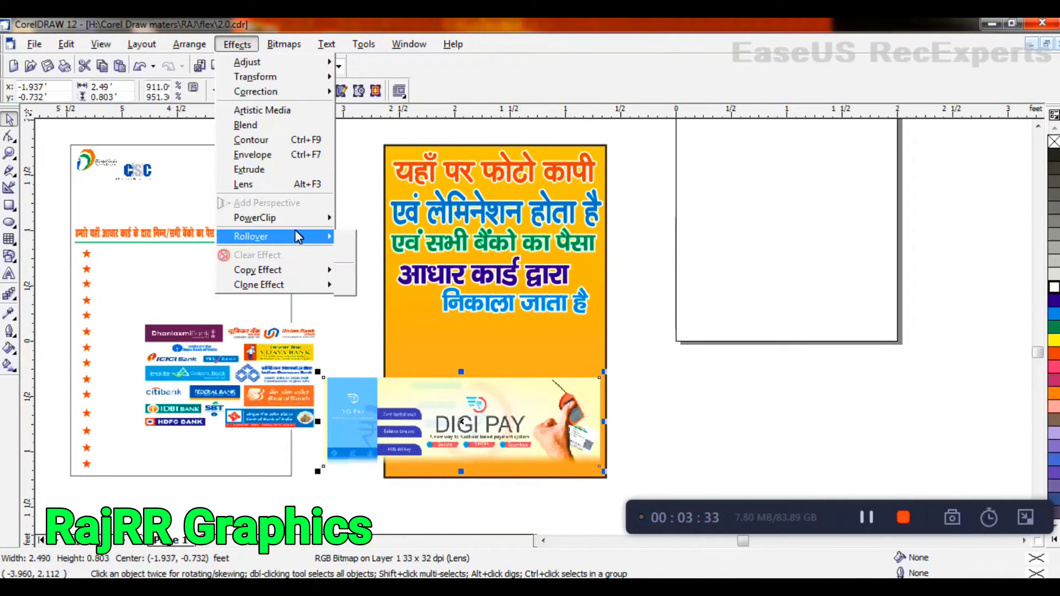
pyautogui.moveTo(309, 217)
pyautogui.click(381, 217)
pyautogui.click(557, 372)
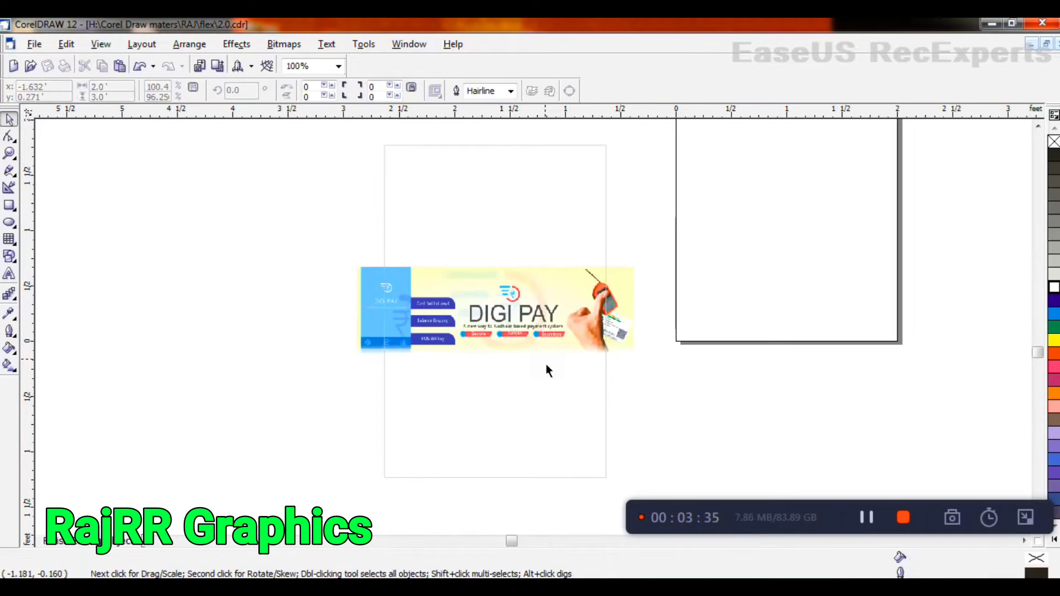
pyautogui.moveTo(532, 305); pyautogui.dragTo(511, 427)
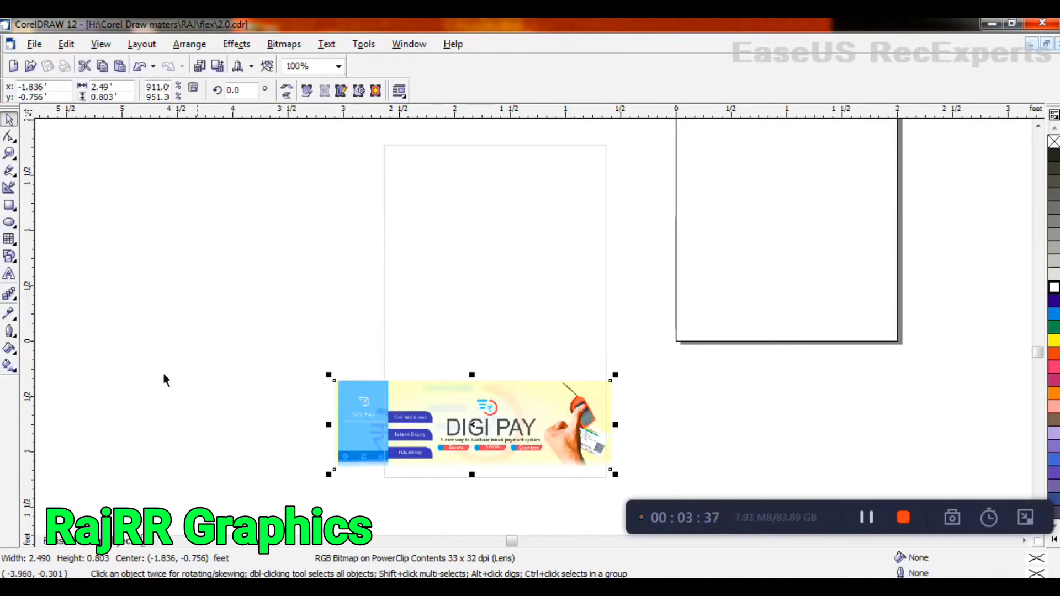
# Step: Apply a linear transparency to the DIGI PAY picture, fading it out leftward from the hand holding the fingerprint scanner
pyautogui.click(13, 332)
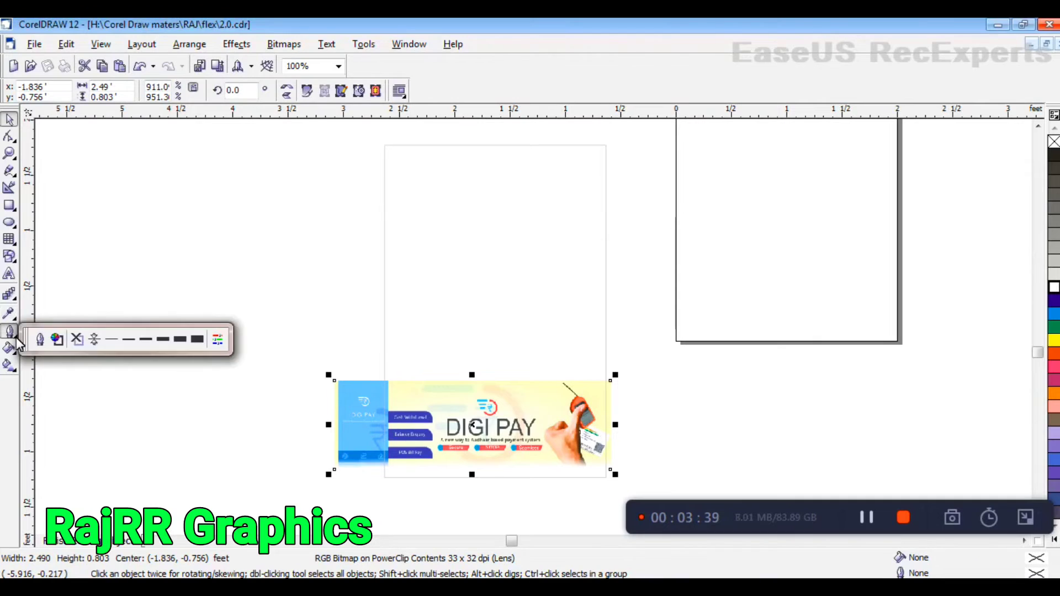
pyautogui.click(13, 296)
pyautogui.click(143, 302)
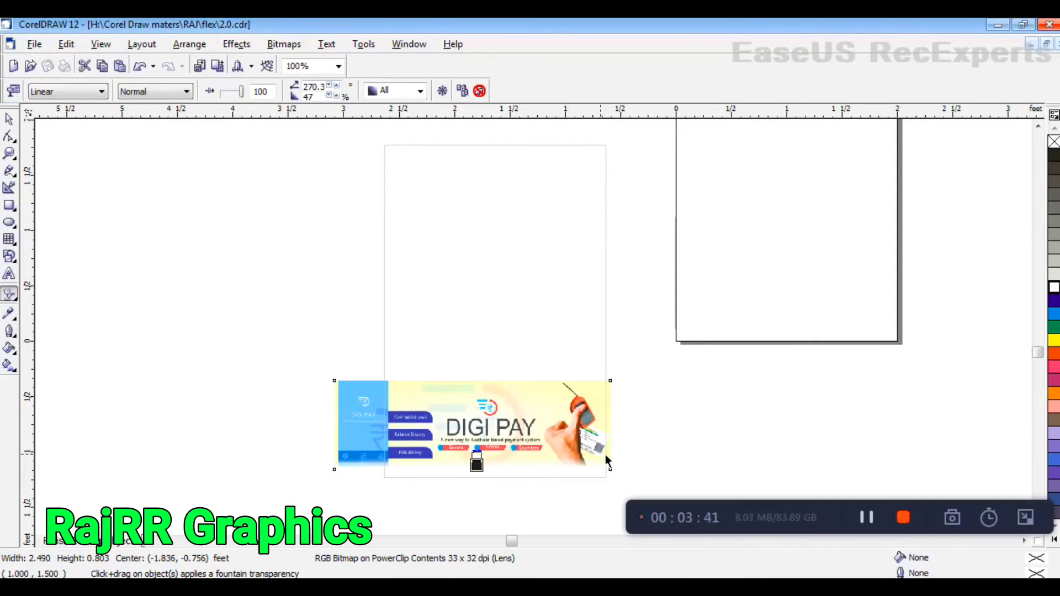
pyautogui.moveTo(605, 457); pyautogui.dragTo(515, 407)
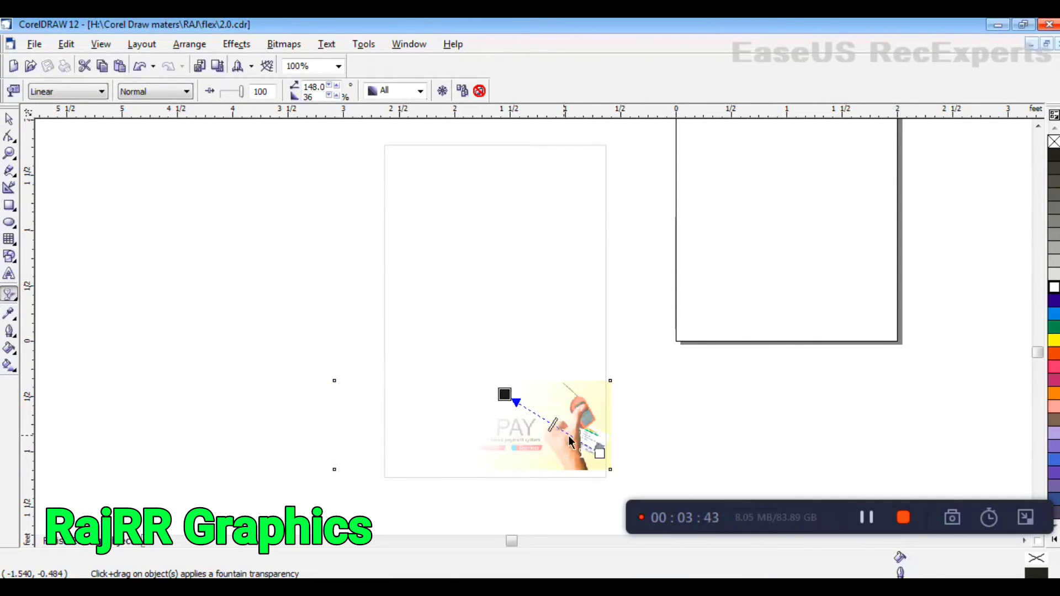
pyautogui.moveTo(570, 441); pyautogui.dragTo(541, 402)
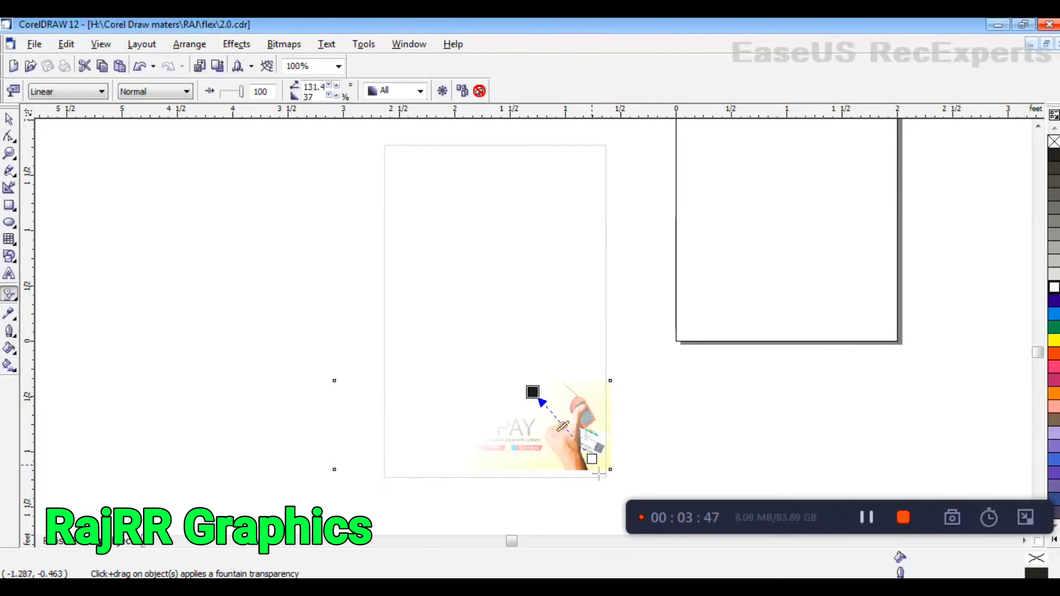
pyautogui.moveTo(592, 459); pyautogui.dragTo(622, 398)
pyautogui.moveTo(536, 403); pyautogui.dragTo(519, 445)
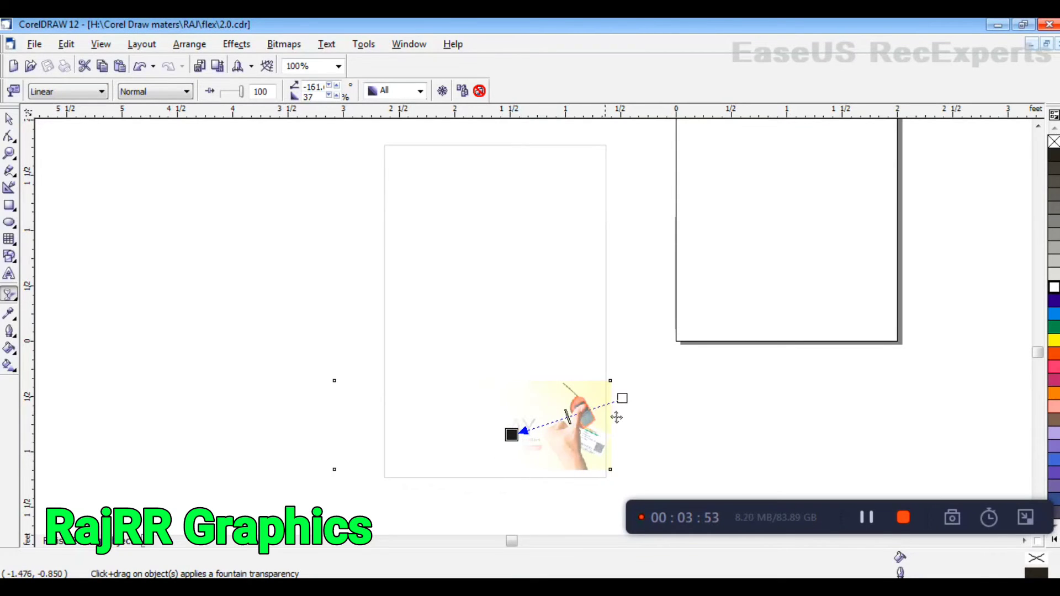
pyautogui.moveTo(626, 411); pyautogui.dragTo(622, 418)
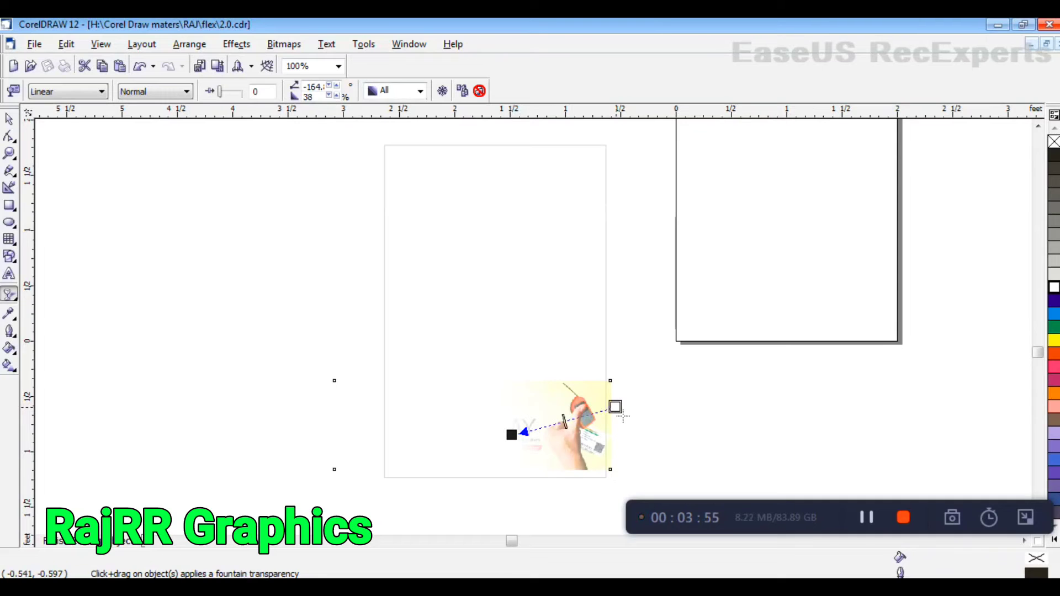
# Step: Check the faded hand picture up close and finish editing the banner's PowerClip contents
pyautogui.click(10, 119)
pyautogui.click(611, 448)
pyautogui.scroll(2, 611, 449)
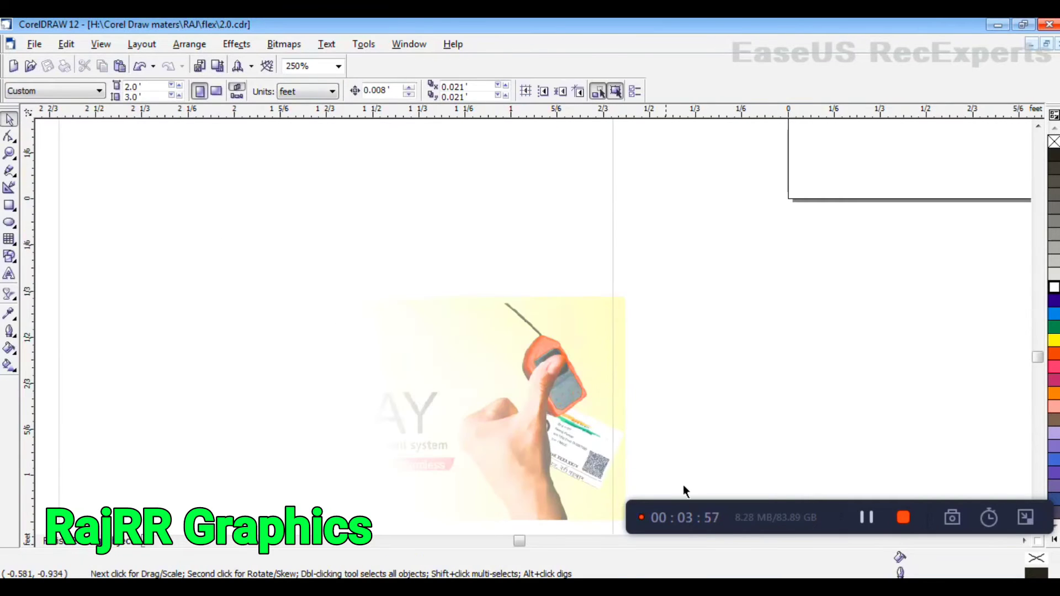
pyautogui.scroll(-2, 799, 383)
pyautogui.keyDown('ctrl'); pyautogui.click(700, 367); pyautogui.keyUp('ctrl')
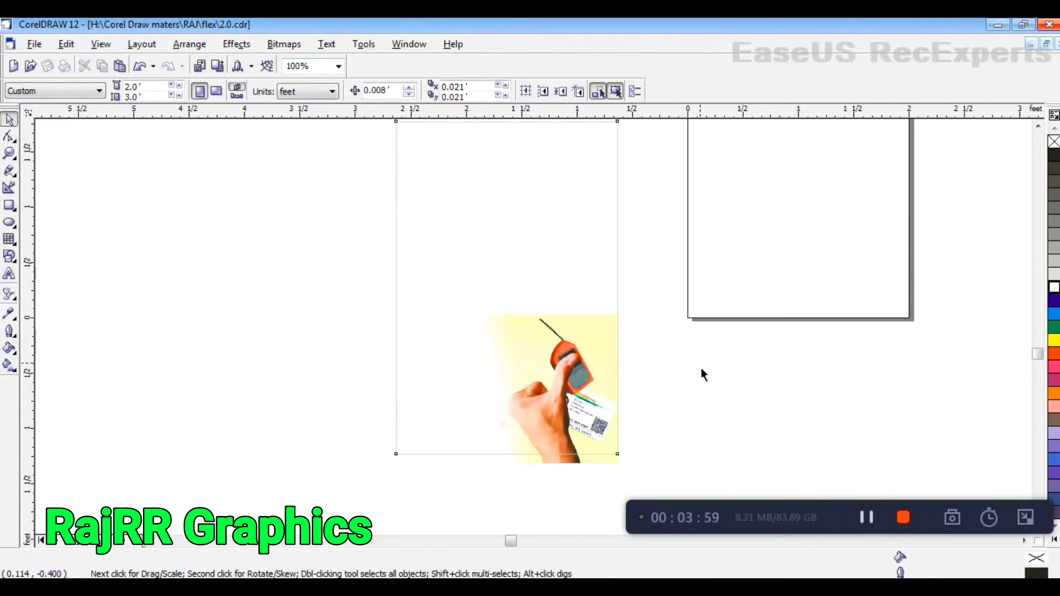
pyautogui.click(701, 367)
# Step: Move the Punjab National Bank logo and the combined Allahabad and Indian Bank logo against the banner's left edge
pyautogui.scroll(1, 601, 379)
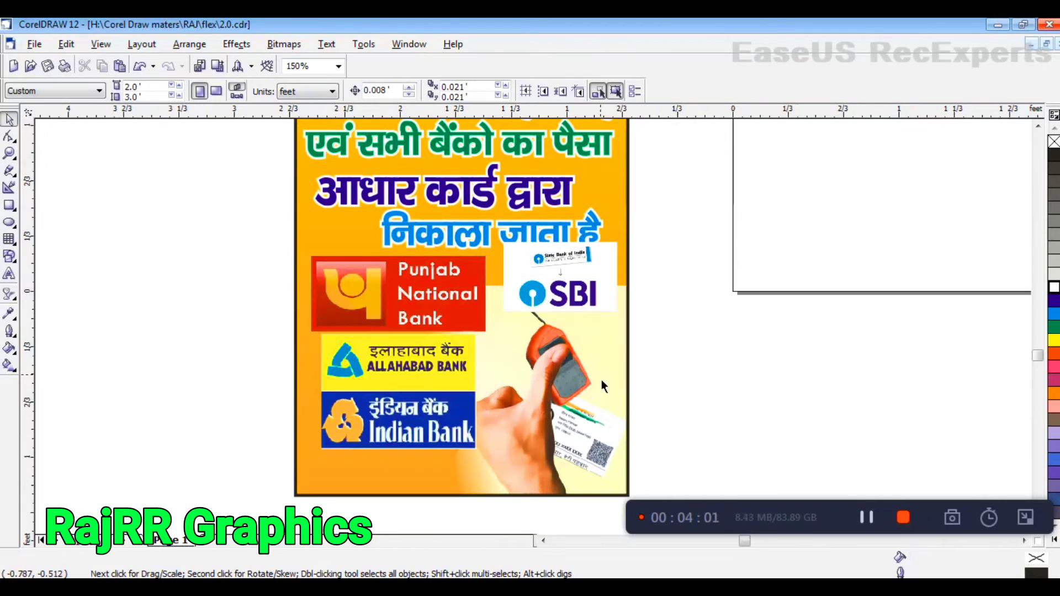
pyautogui.moveTo(436, 377); pyautogui.dragTo(426, 394)
pyautogui.click(423, 297)
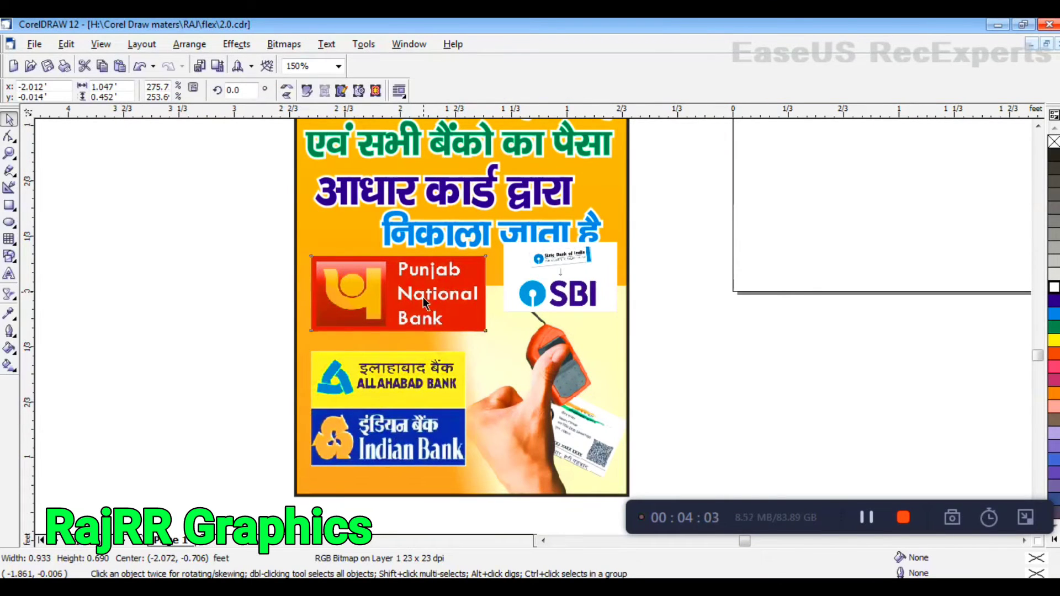
pyautogui.moveTo(423, 297); pyautogui.dragTo(413, 292)
pyautogui.moveTo(437, 367); pyautogui.dragTo(428, 352)
# Step: Stack the logos along the banner's left edge, with SBI above Allahabad and Indian Bank and Punjab National Bank at the bottom
pyautogui.click(496, 316)
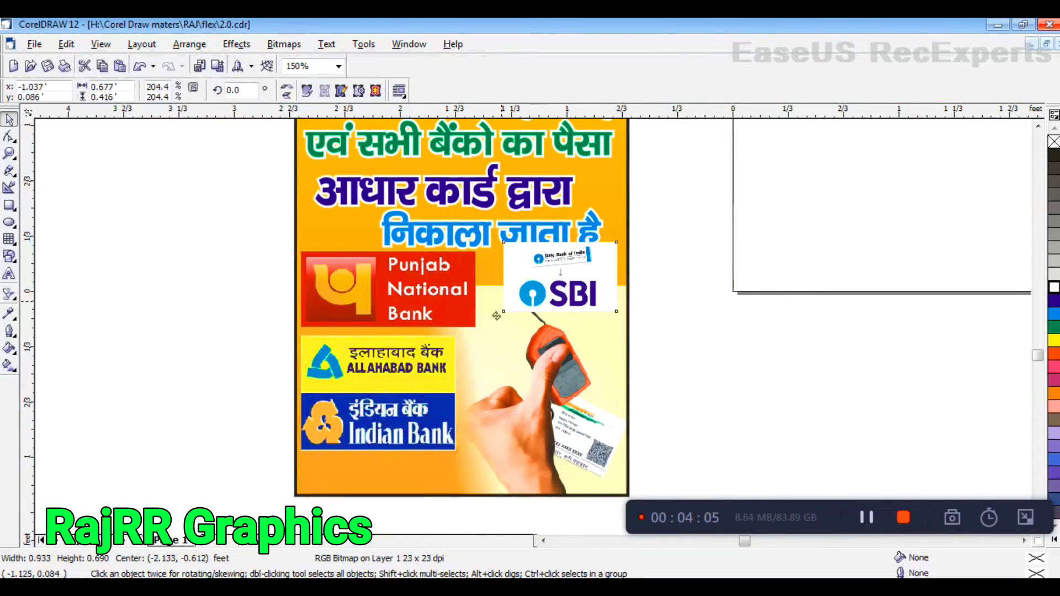
pyautogui.moveTo(496, 316); pyautogui.dragTo(296, 330)
pyautogui.moveTo(363, 307); pyautogui.dragTo(362, 474)
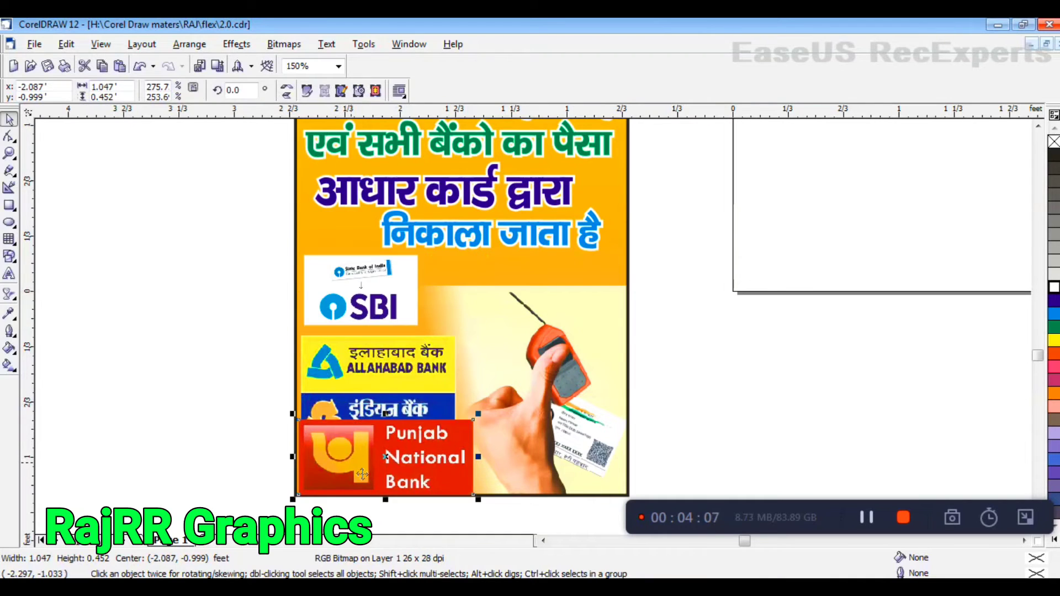
pyautogui.moveTo(380, 341); pyautogui.dragTo(381, 329)
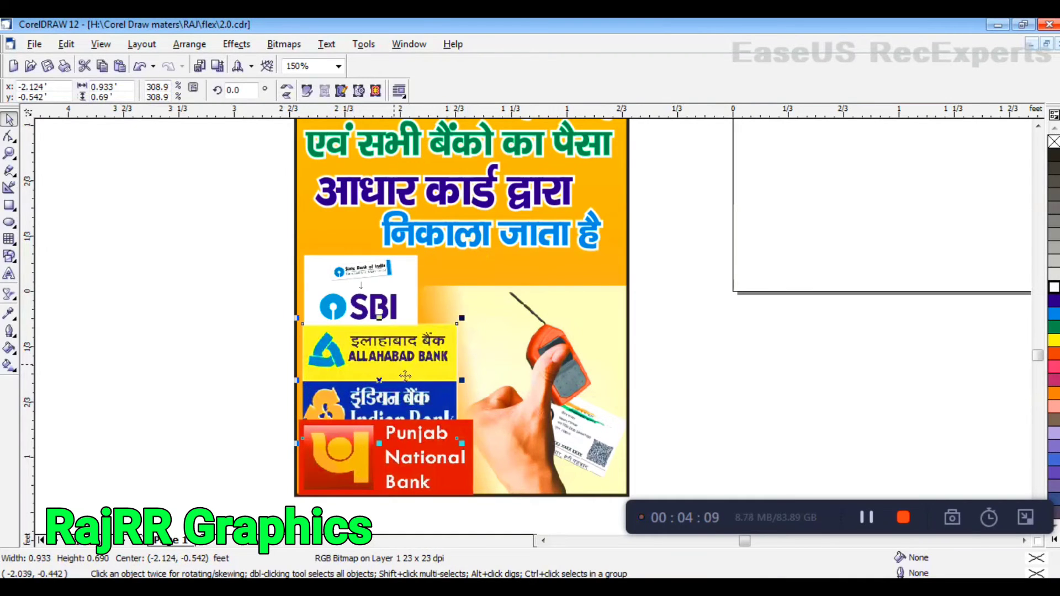
# Step: Move the text lines "आधार कार्ड द्वारा" and "निकाला जाता है" slightly up, closer to the line above
pyautogui.scroll(-1, 551, 381)
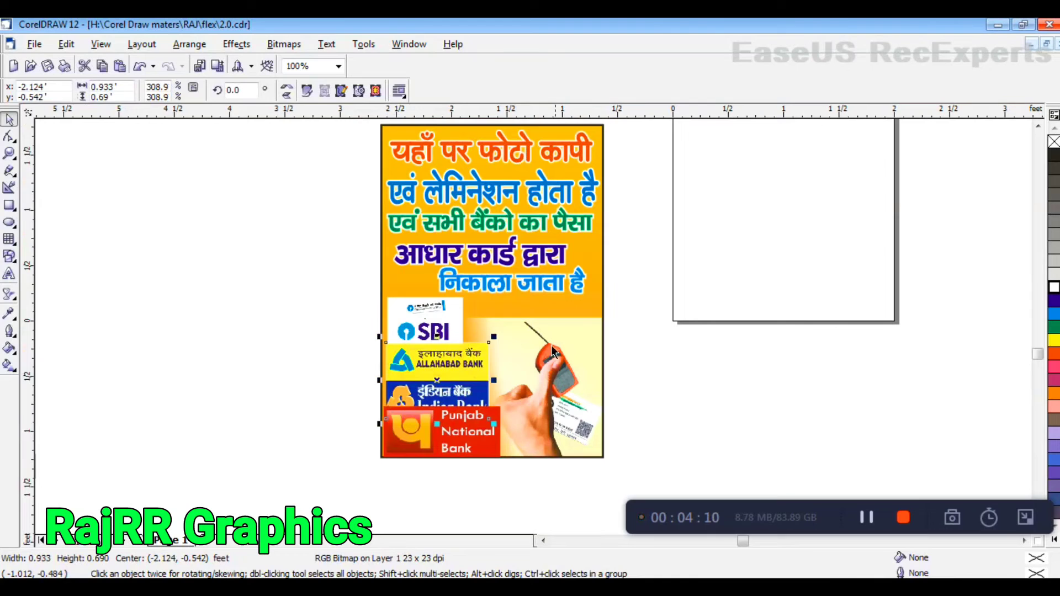
pyautogui.click(498, 250)
pyautogui.moveTo(498, 250); pyautogui.dragTo(498, 244)
pyautogui.click(506, 291)
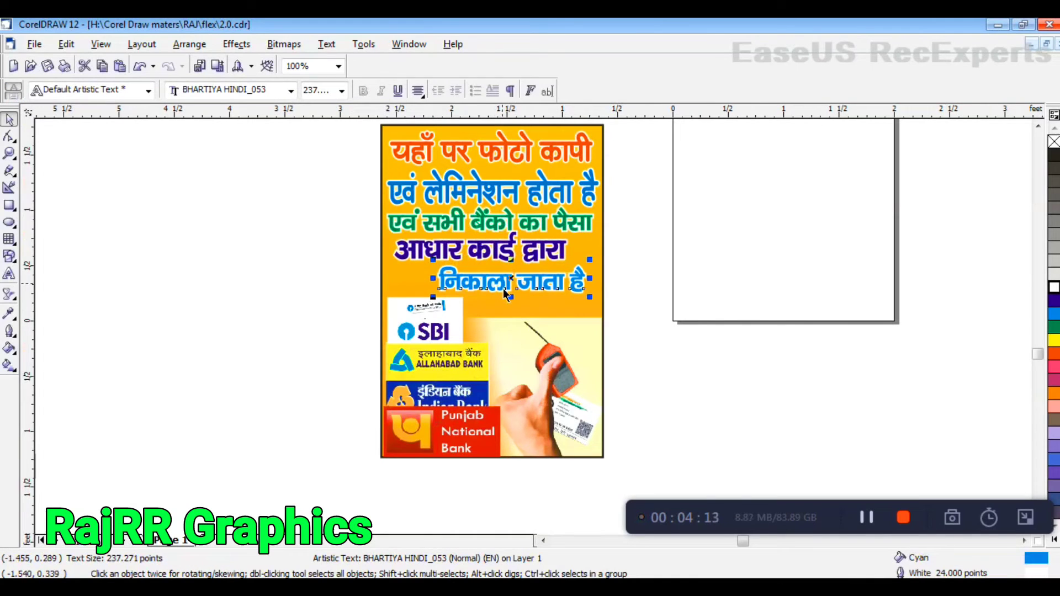
pyautogui.moveTo(506, 293); pyautogui.dragTo(505, 286)
# Step: Nudge the SBI logo up and raise the combined Allahabad and Indian Bank logo clear of the Punjab National Bank logo
pyautogui.click(436, 319)
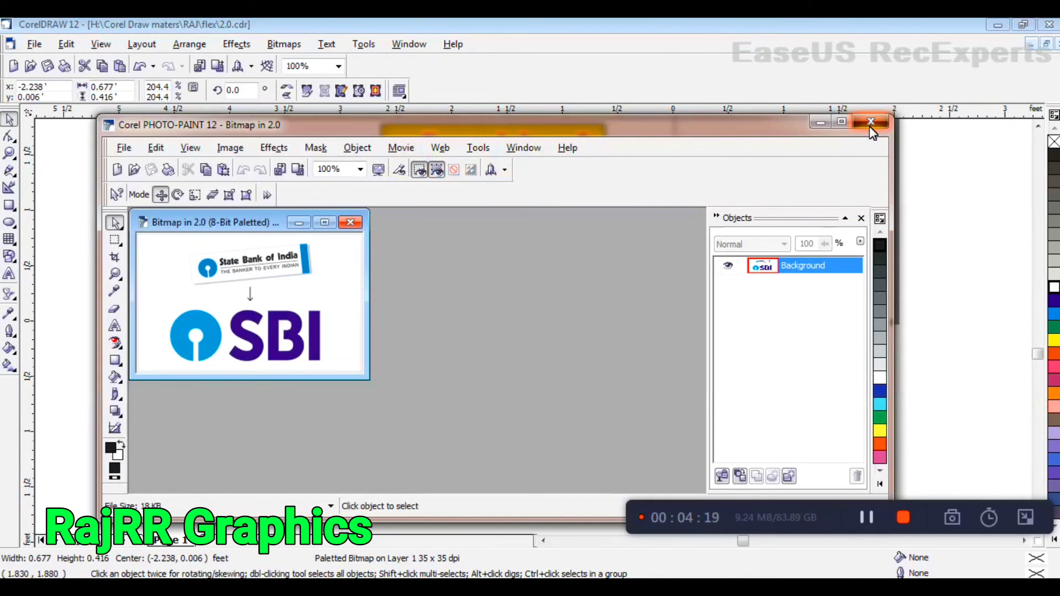
pyautogui.click(871, 121)
pyautogui.scroll(3, 438, 291)
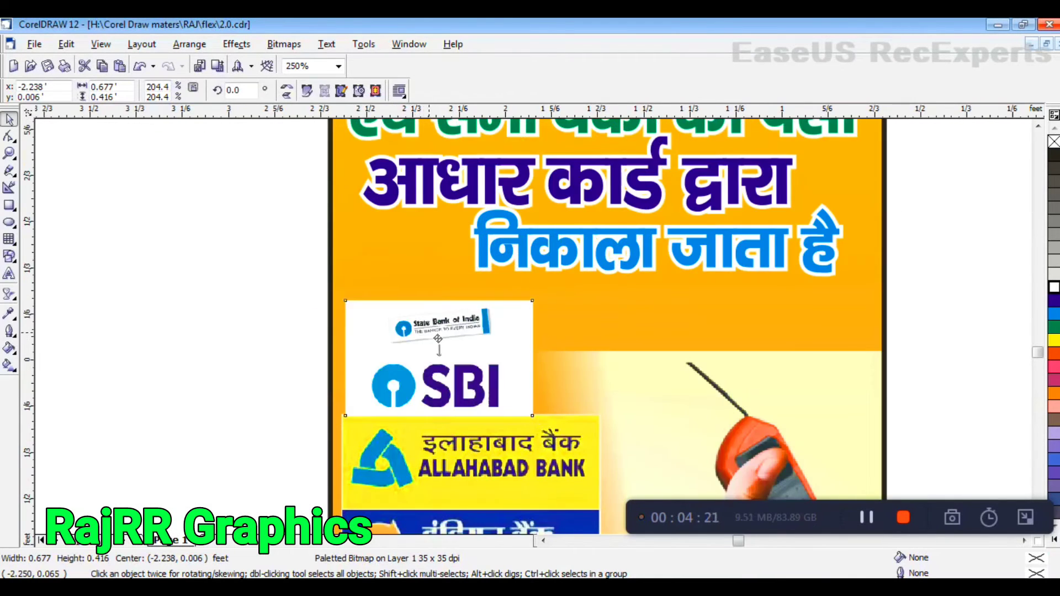
pyautogui.press('Up')
pyautogui.moveTo(488, 487); pyautogui.dragTo(483, 459)
pyautogui.scroll(-3, 473, 442)
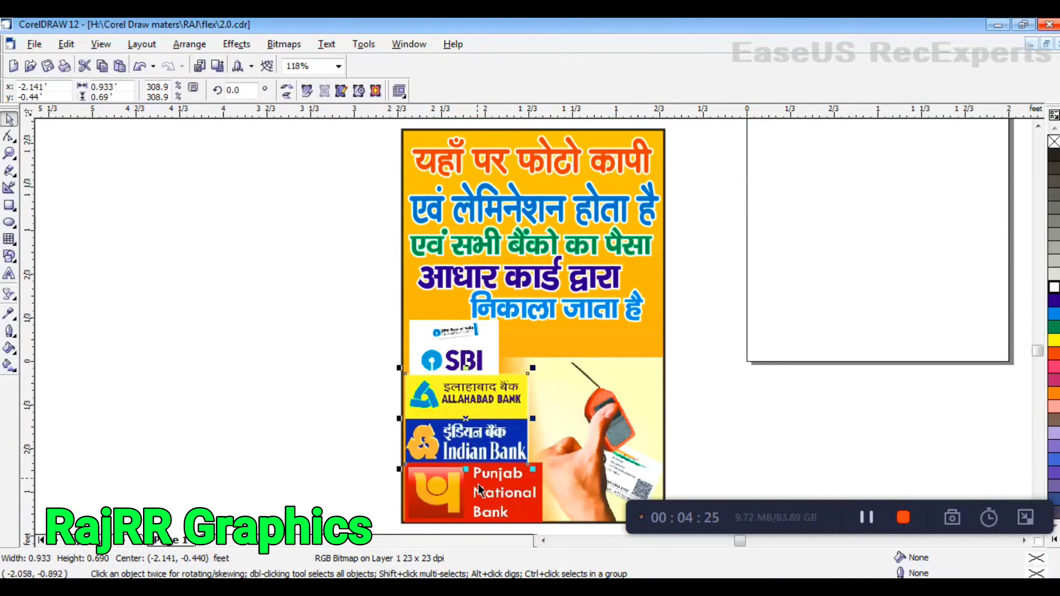
pyautogui.click(367, 428)
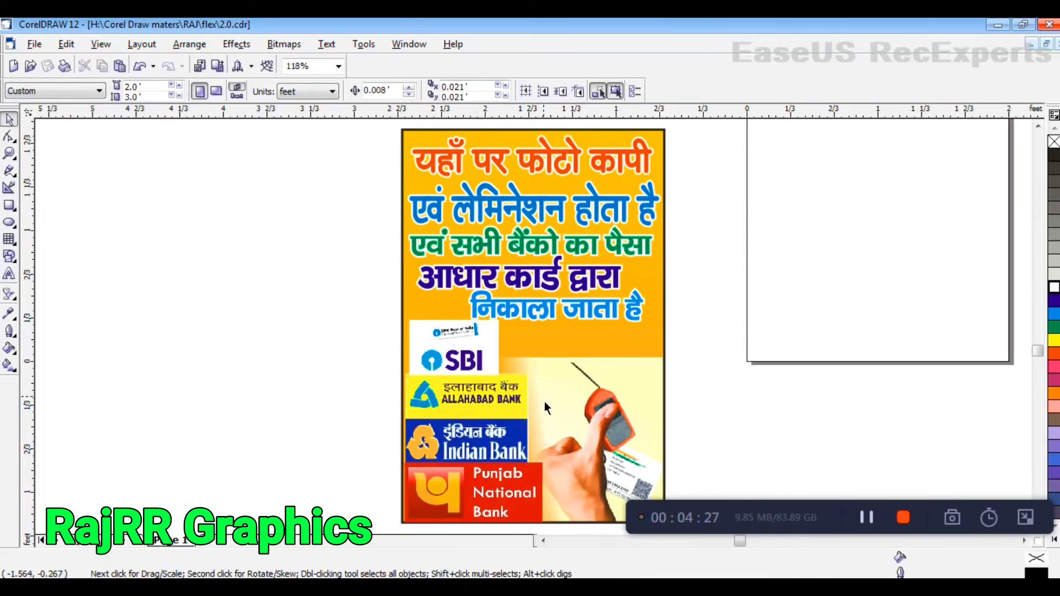
# Step: Enlarge the hand picture inside the banner's PowerClip and reposition it in the lower part of the frame
pyautogui.click(602, 383)
pyautogui.keyDown('ctrl'); pyautogui.click(607, 397); pyautogui.keyUp('ctrl')
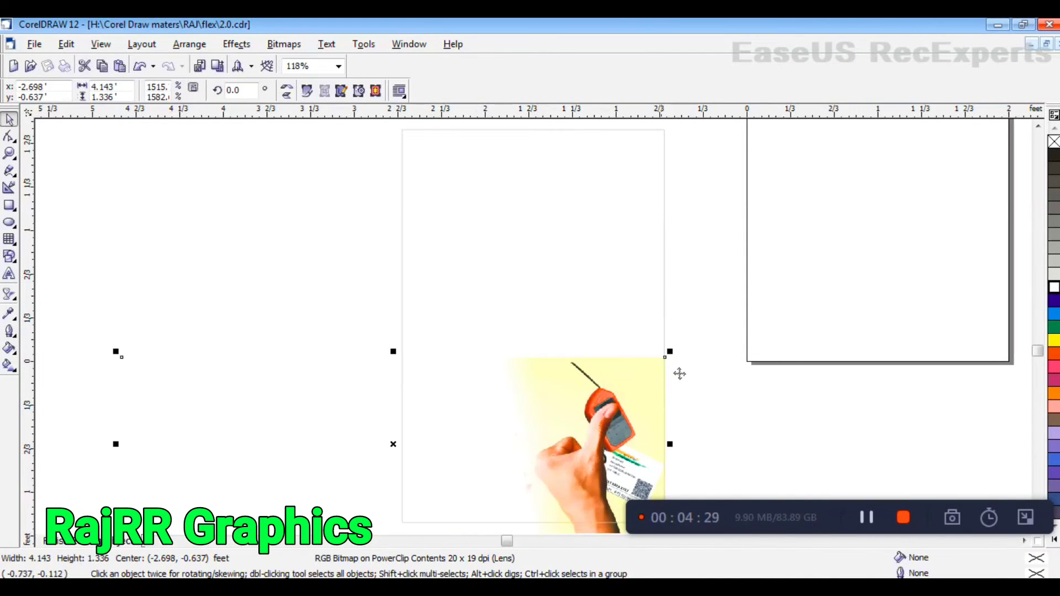
pyautogui.moveTo(680, 364); pyautogui.dragTo(699, 330)
pyautogui.moveTo(665, 451); pyautogui.dragTo(652, 466)
pyautogui.keyDown('ctrl'); pyautogui.click(721, 430); pyautogui.keyUp('ctrl')
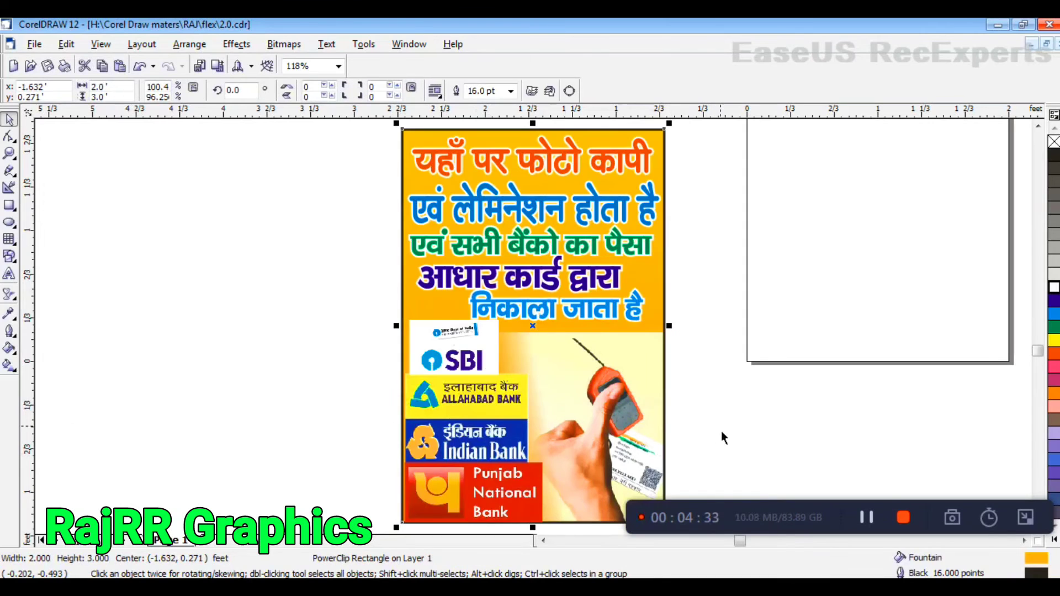
# Step: Enlarge the clipped hand picture further to about 4.79 by 1.55 feet and reposition it inside the banner frame
pyautogui.keyDown('ctrl'); pyautogui.click(612, 427); pyautogui.keyUp('ctrl')
pyautogui.moveTo(692, 342); pyautogui.dragTo(717, 330)
pyautogui.moveTo(694, 407); pyautogui.dragTo(649, 445)
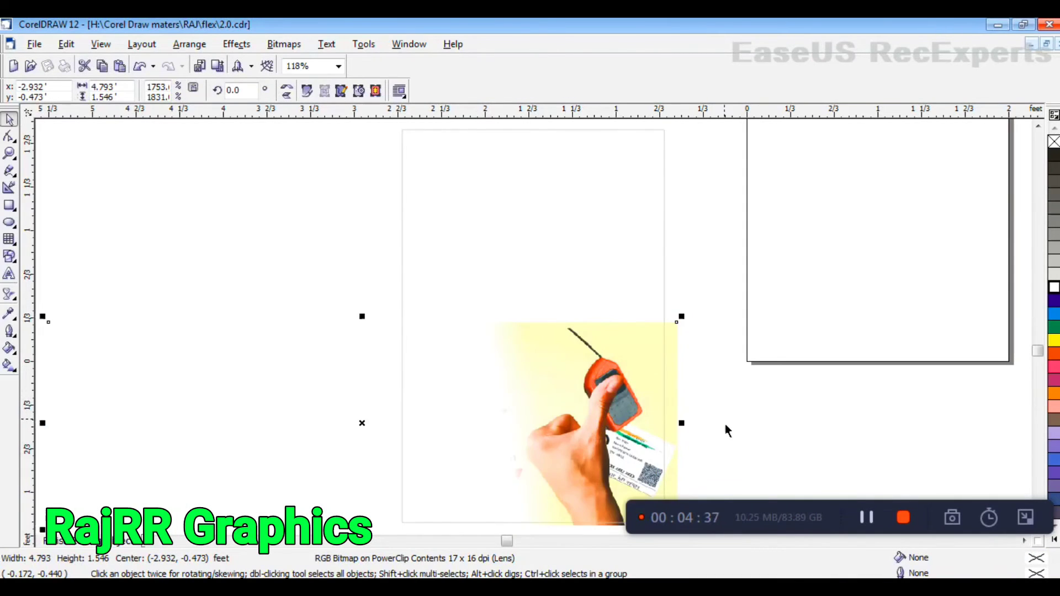
pyautogui.keyDown('ctrl'); pyautogui.click(727, 432); pyautogui.keyUp('ctrl')
# Step: Shift the clipped hand picture slightly left and down inside the banner's PowerClip, and save the drawing
pyautogui.keyDown('ctrl'); pyautogui.click(617, 404); pyautogui.keyUp('ctrl')
pyautogui.keyDown('ctrl'); pyautogui.click(700, 413); pyautogui.keyUp('ctrl')
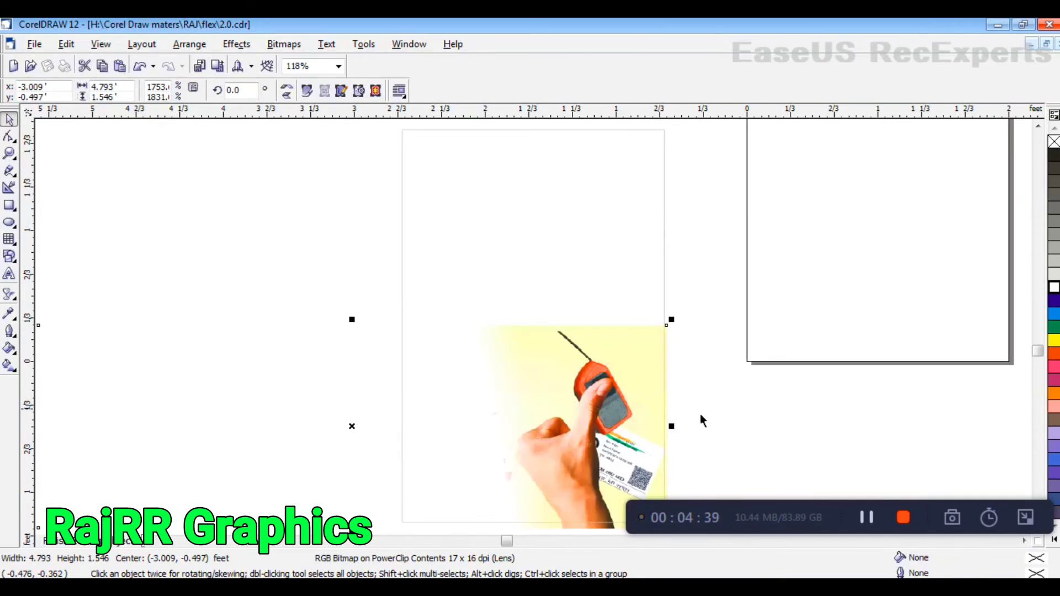
pyautogui.click(690, 390)
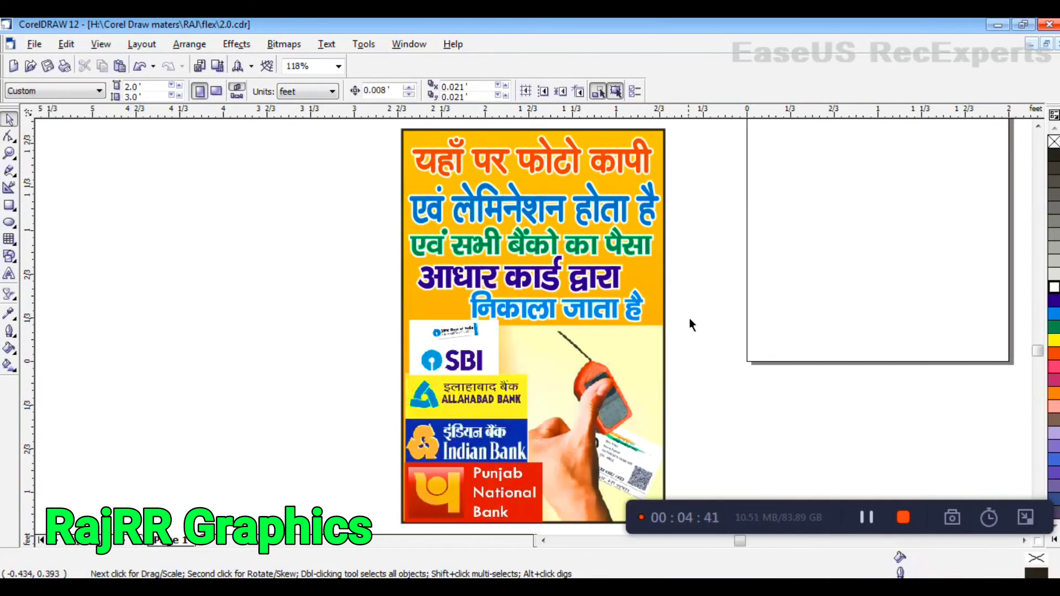
pyautogui.hotkey('ctrl', 's')
# Step: Nudge the clipped hand picture slightly right within the banner frame and finish editing the PowerClip contents
pyautogui.click(515, 423)
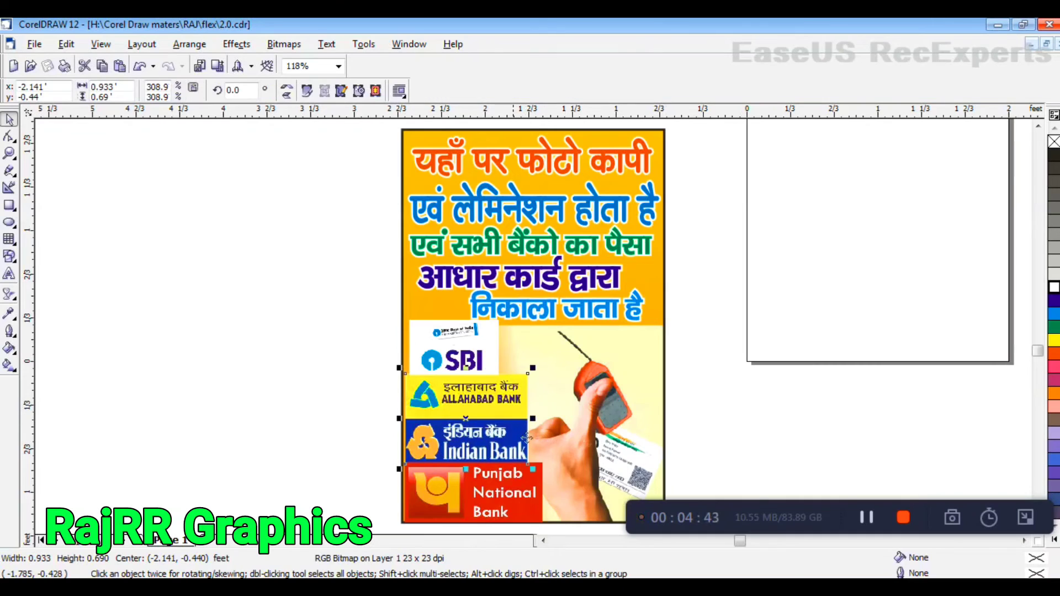
pyautogui.keyDown('ctrl'); pyautogui.click(613, 459); pyautogui.keyUp('ctrl')
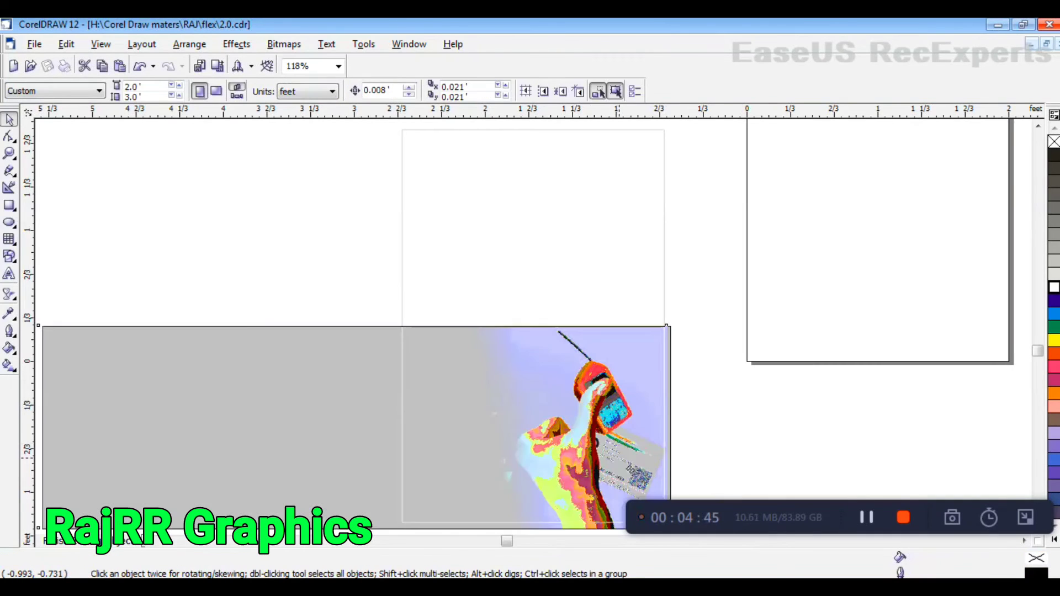
pyautogui.keyDown('ctrl'); pyautogui.click(723, 441); pyautogui.keyUp('ctrl')
pyautogui.click(722, 440)
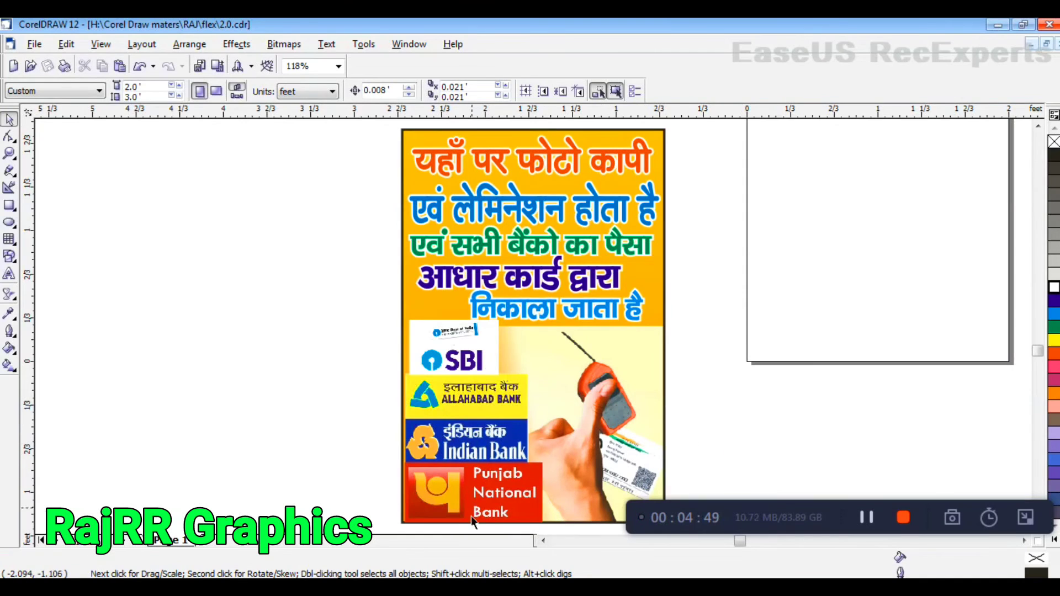
# Step: Nudge the Punjab National Bank logo slightly up and left in the banner's bottom corner
pyautogui.scroll(2, 469, 527)
pyautogui.scroll(2, 447, 500)
pyautogui.click(448, 499)
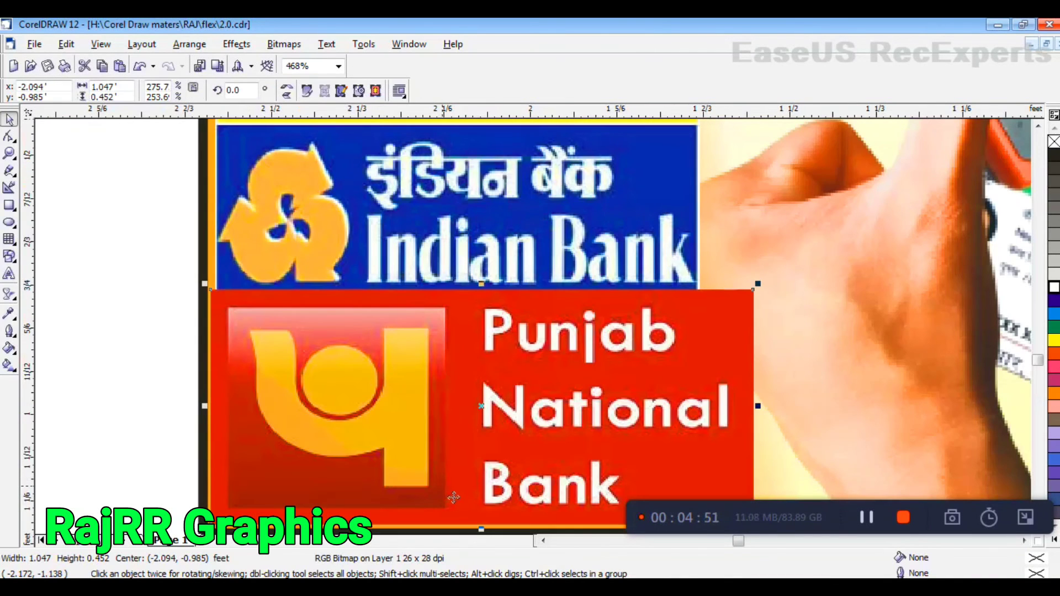
pyautogui.scroll(-4, 448, 476)
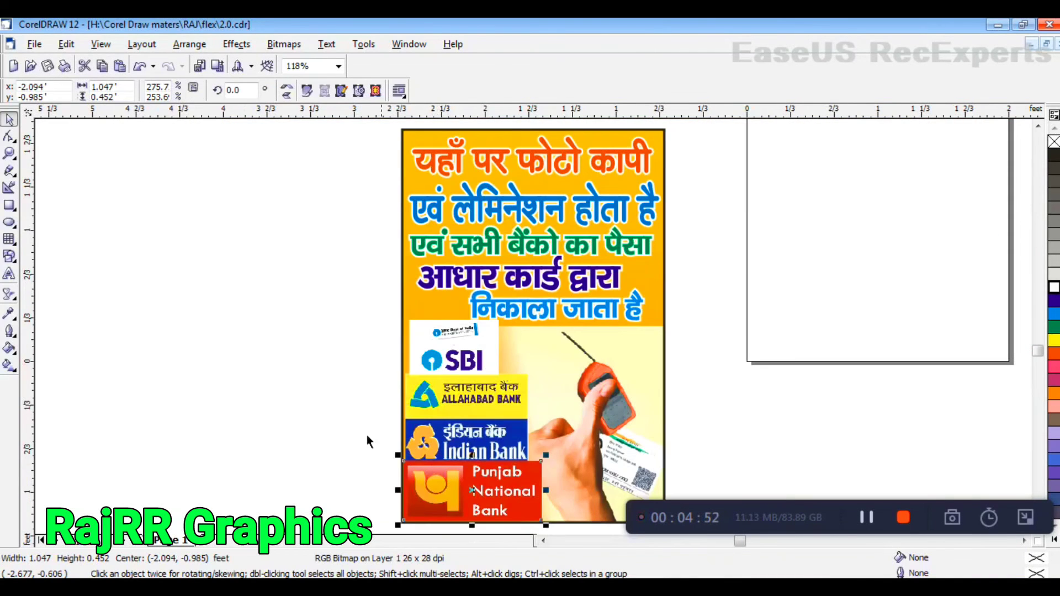
# Step: Reposition the combined Allahabad and Indian Bank logo slightly up and right, leaving a gap above the Punjab National Bank logo
pyautogui.click(486, 409)
pyautogui.moveTo(499, 412); pyautogui.dragTo(500, 405)
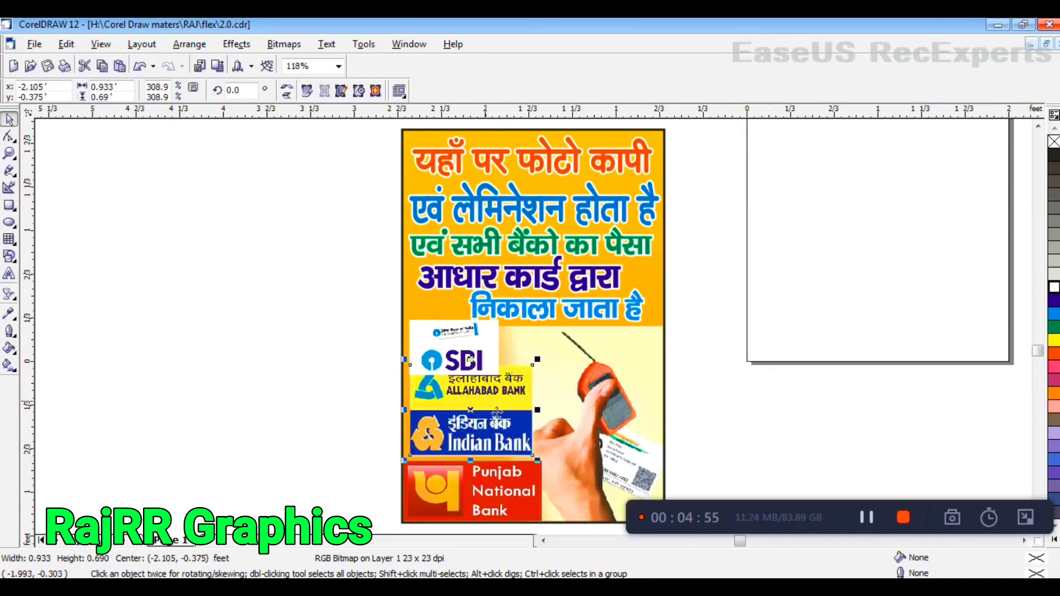
pyautogui.press('Escape')
pyautogui.scroll(2, 420, 452)
pyautogui.click(387, 342)
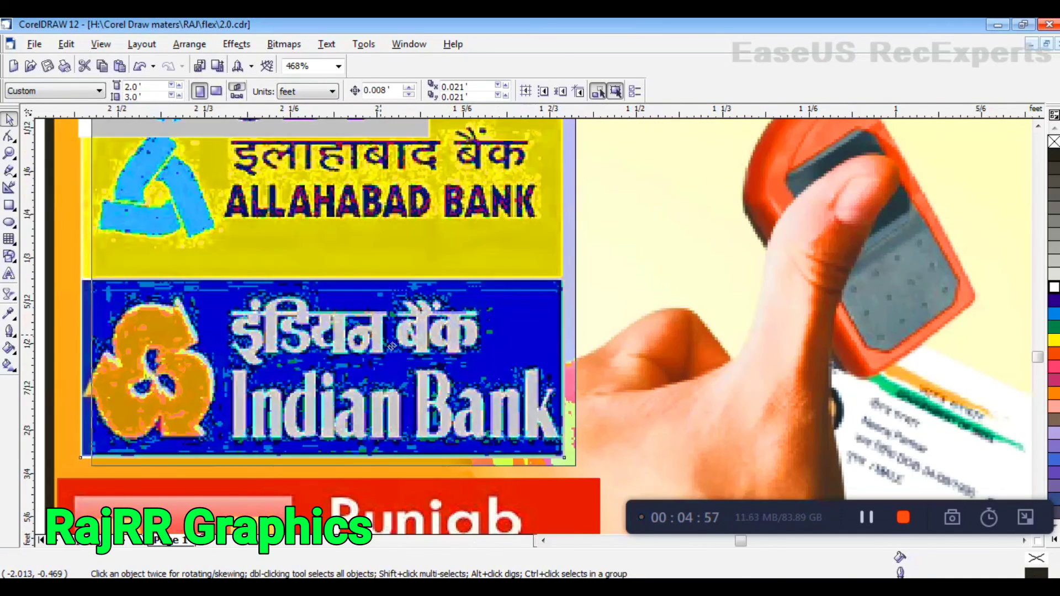
pyautogui.scroll(-2, 392, 346)
pyautogui.click(333, 346)
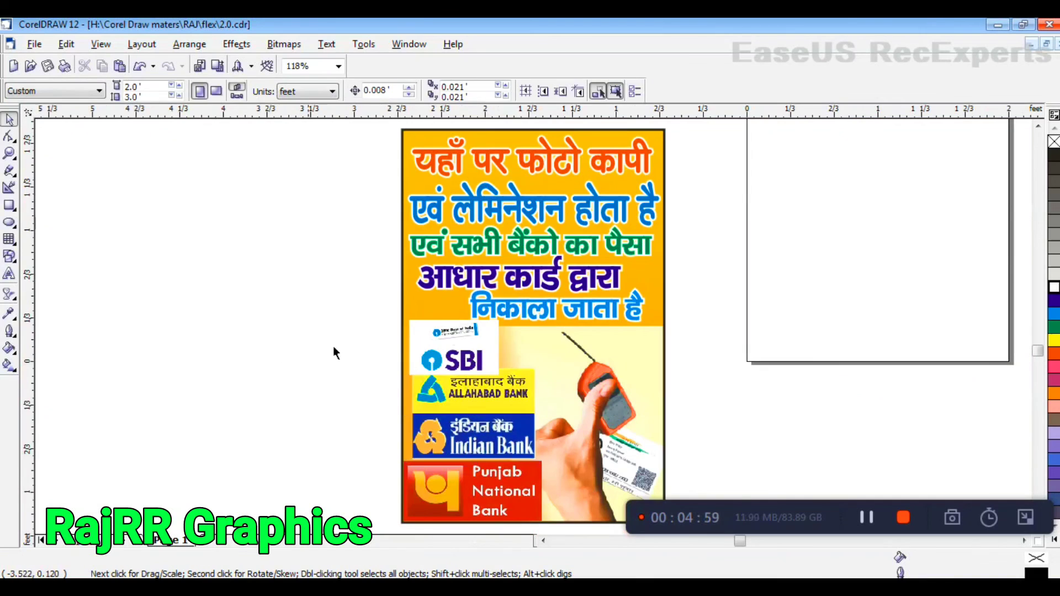
# Step: Shrink the SBI logo to about 0.54 by 0.33 feet and place it just above the Allahabad Bank logo, aligning their left edges
pyautogui.scroll(2, 424, 338)
pyautogui.moveTo(625, 395); pyautogui.dragTo(603, 386)
pyautogui.scroll(-2, 601, 393)
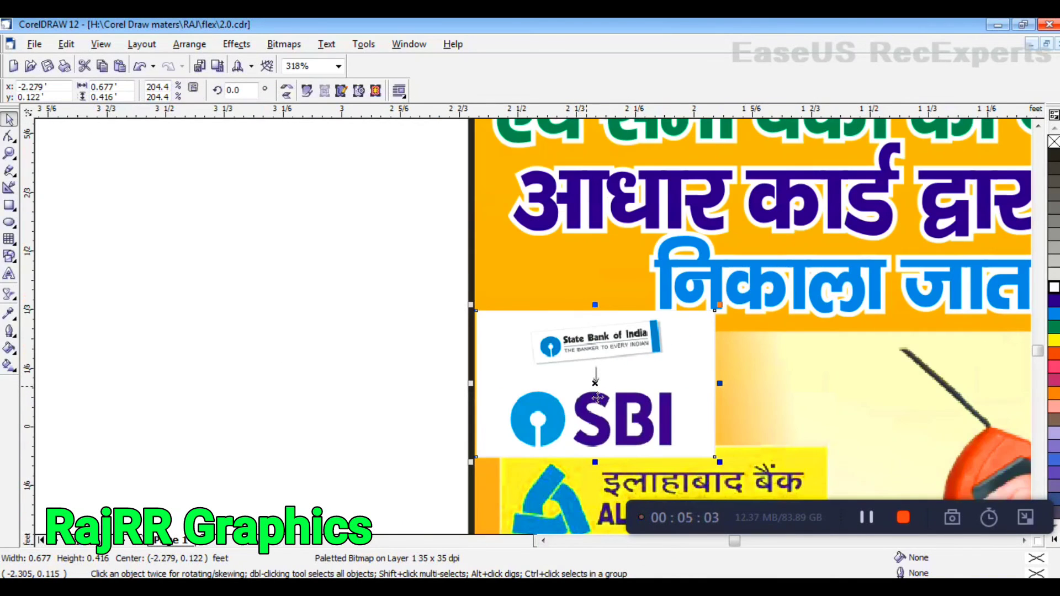
pyautogui.moveTo(725, 318); pyautogui.dragTo(666, 340)
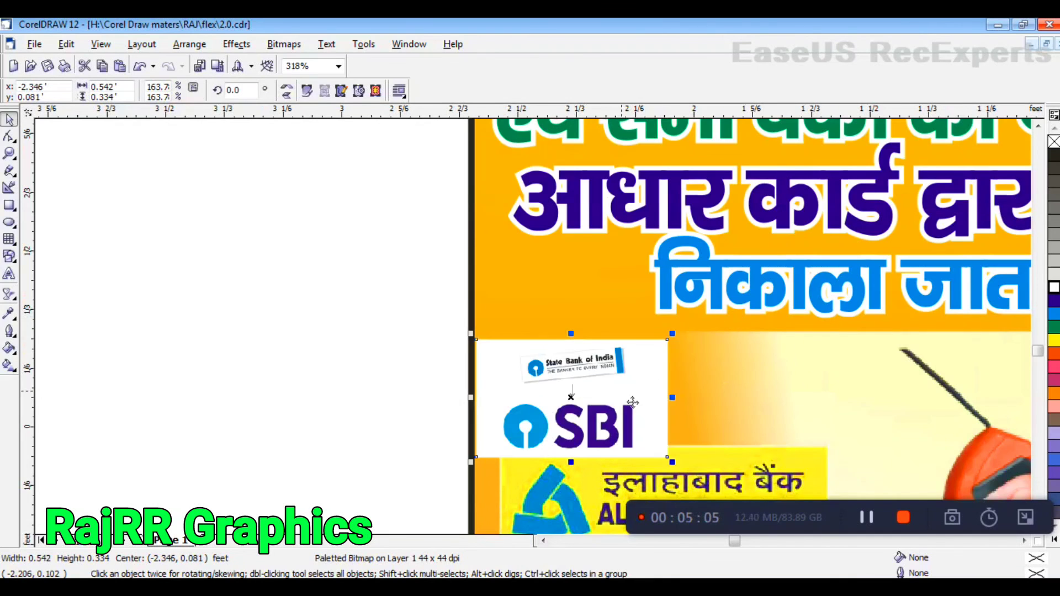
pyautogui.moveTo(637, 412); pyautogui.dragTo(651, 394)
pyautogui.click(382, 333)
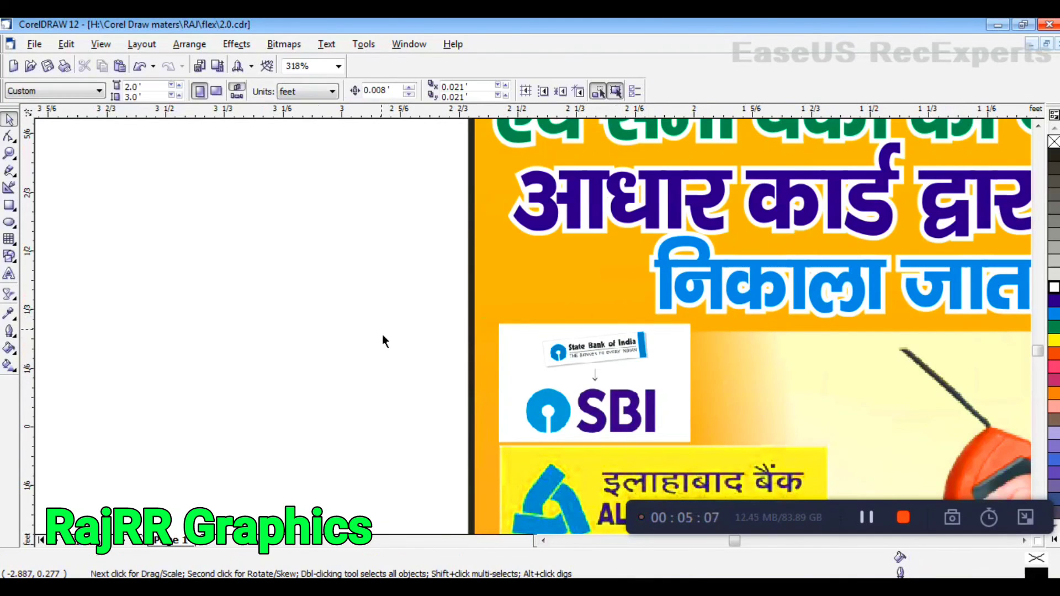
pyautogui.scroll(-5, 365, 332)
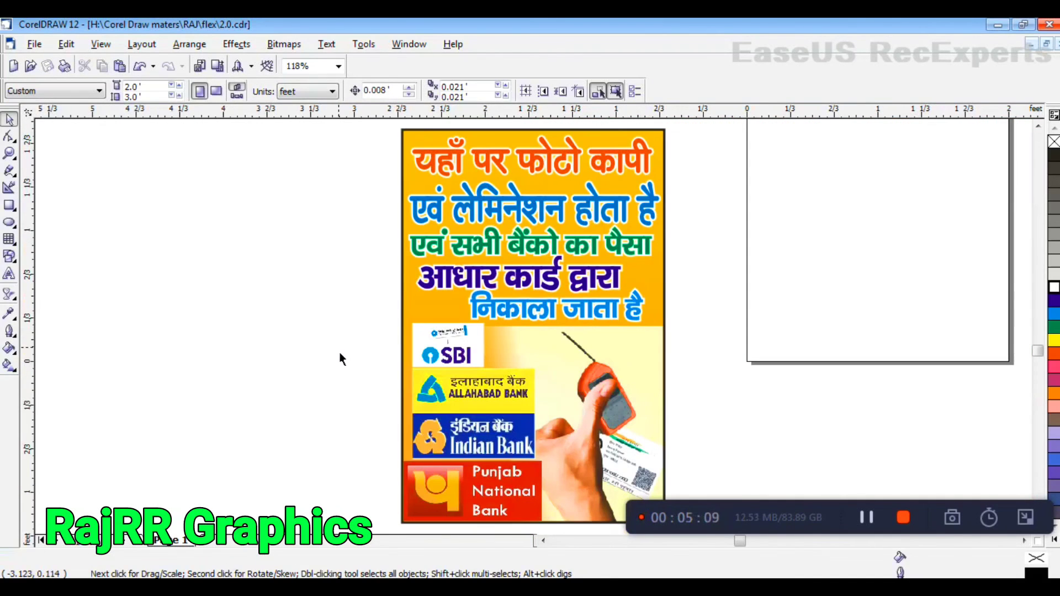